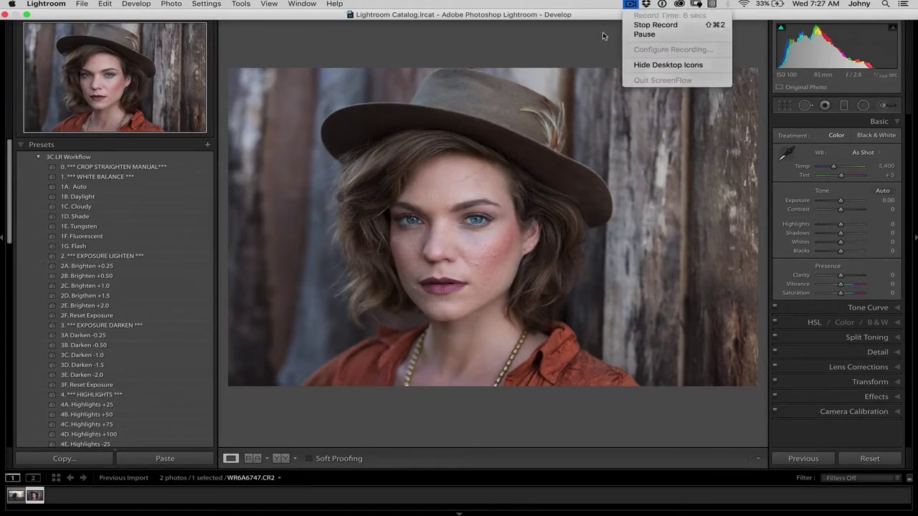
Show the info overlay with the photo's file name, exposure settings and lens.
left_click(604, 37)
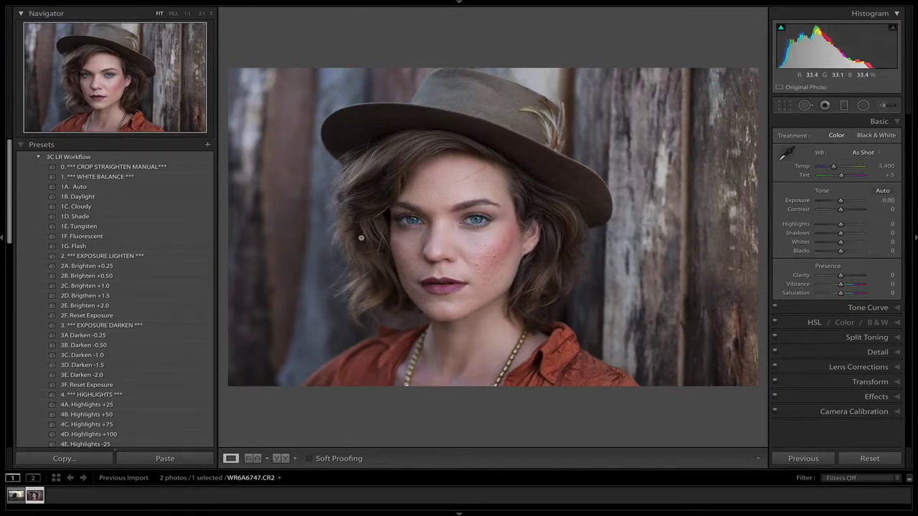
key("i")
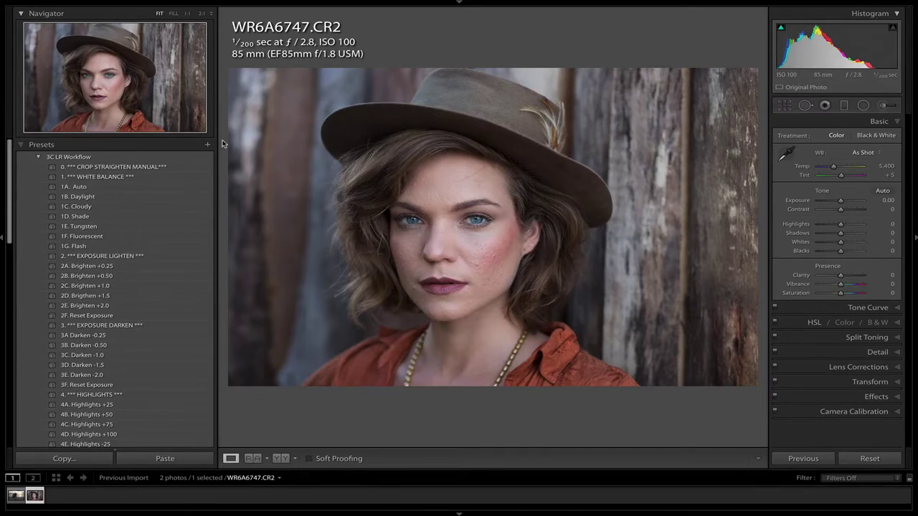
mouse_move(512, 2)
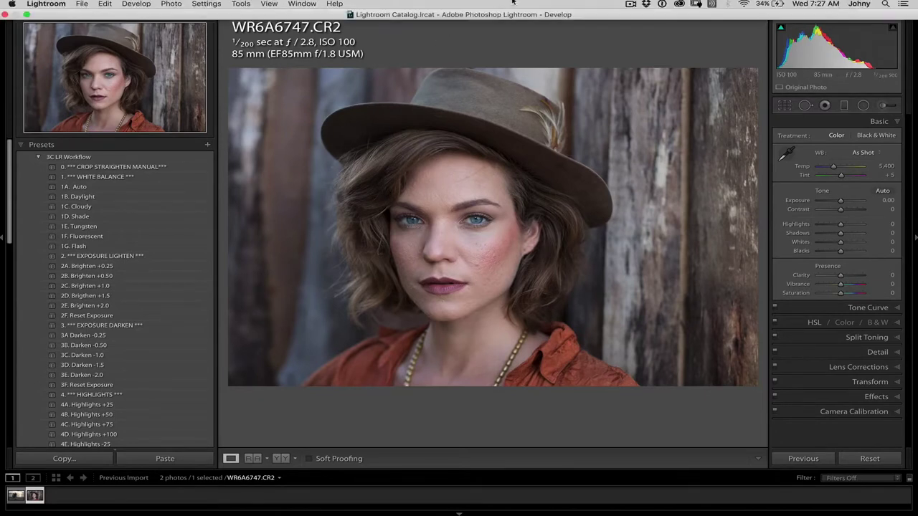
left_click(630, 4)
left_click(558, 48)
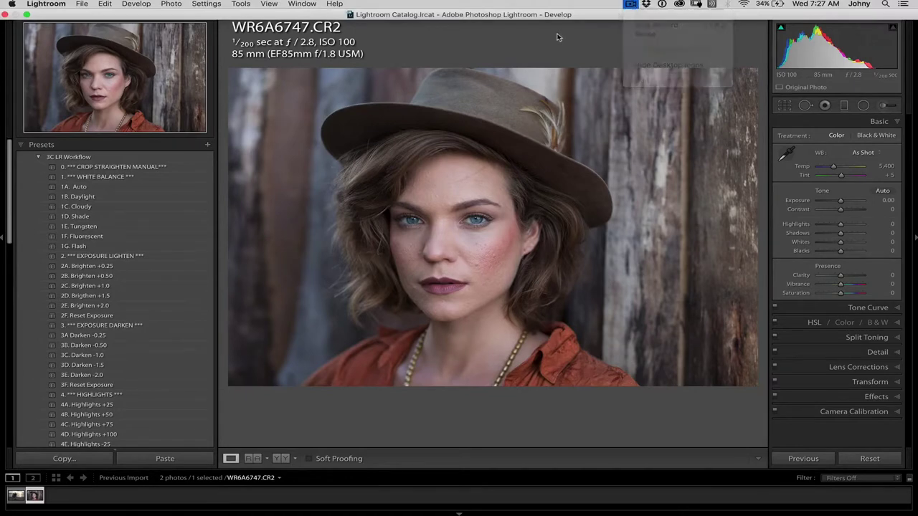
Inspect the eyes and facial skin at 1:1 magnification, then return to the full photo.
left_click(475, 222)
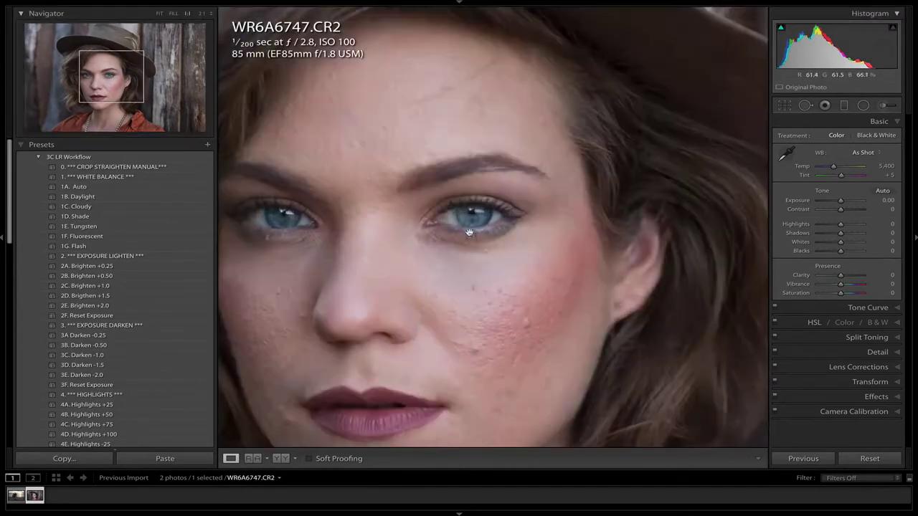
left_click_drag(502, 308, 473, 285)
left_click_drag(491, 204, 529, 194)
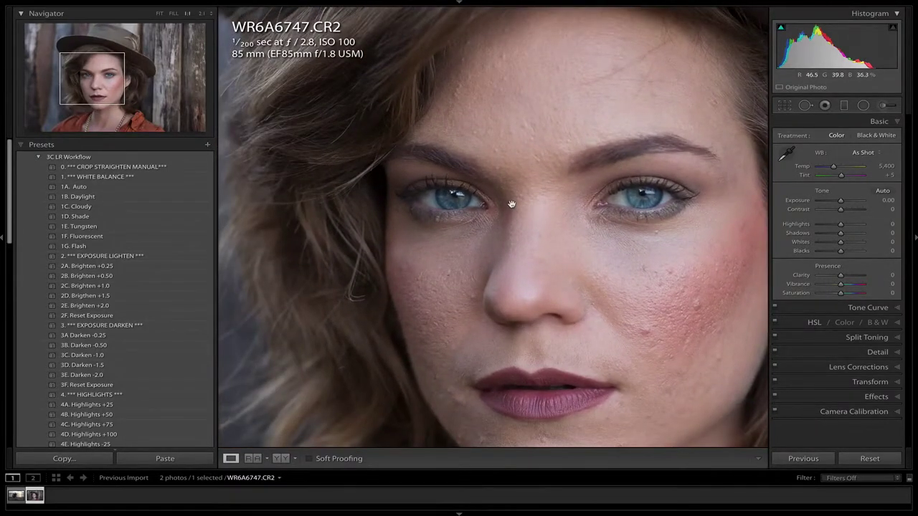
left_click(516, 213)
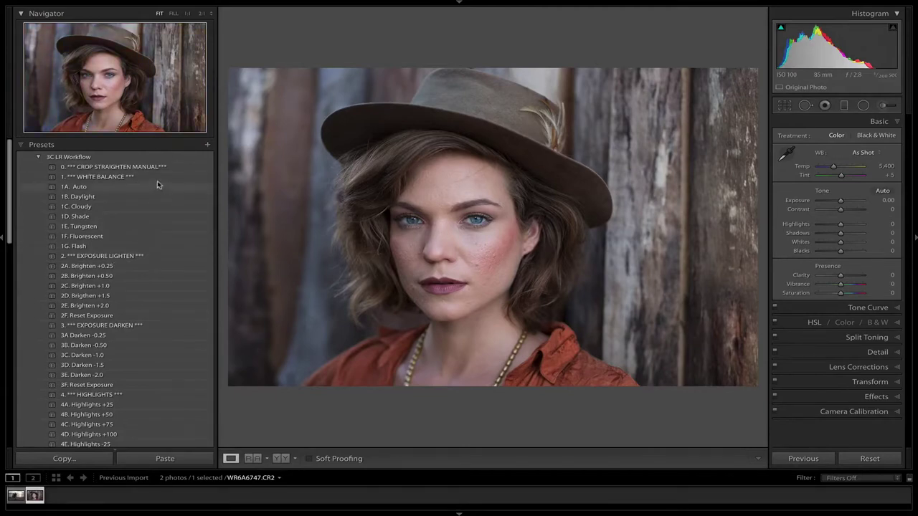
Look through the numbered presets in the 3C LR Workflow folder and return to its beginning.
scroll(150, 191, "down", 5)
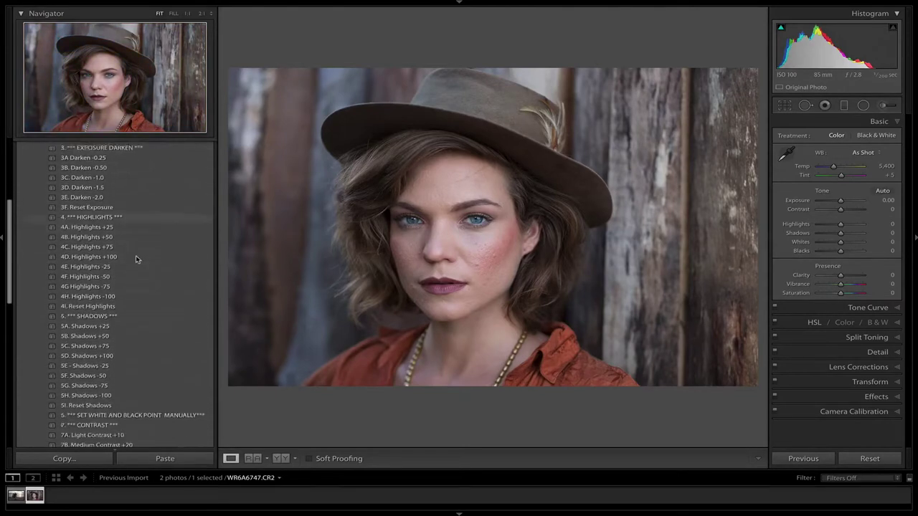
scroll(136, 255, "down", 5)
scroll(142, 248, "up", 10)
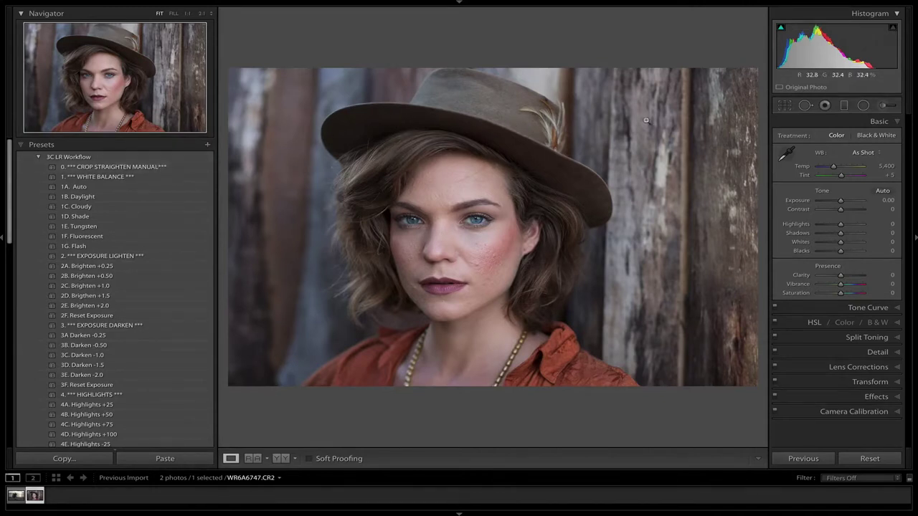
Try straightening the photo with a crop angle of 3.30, reset the angle and close the crop tool.
left_click(786, 106)
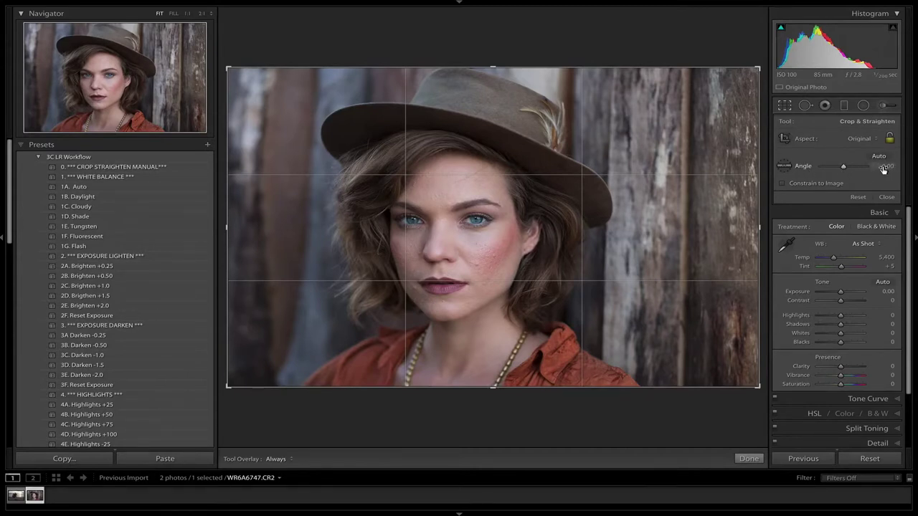
left_click_drag(725, 453, 723, 457)
mouse_move(844, 170)
left_mouse_down()
mouse_move(834, 173)
mouse_move(844, 169)
left_mouse_up()
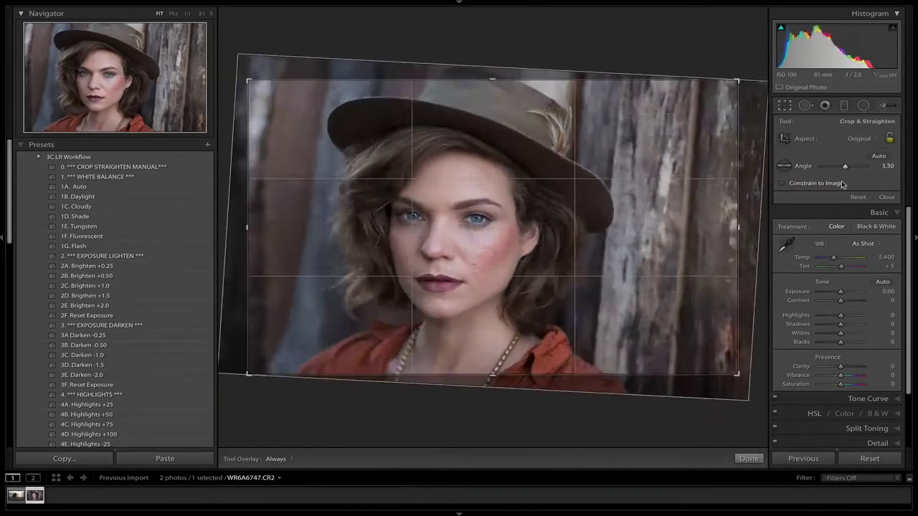
double_click(801, 167)
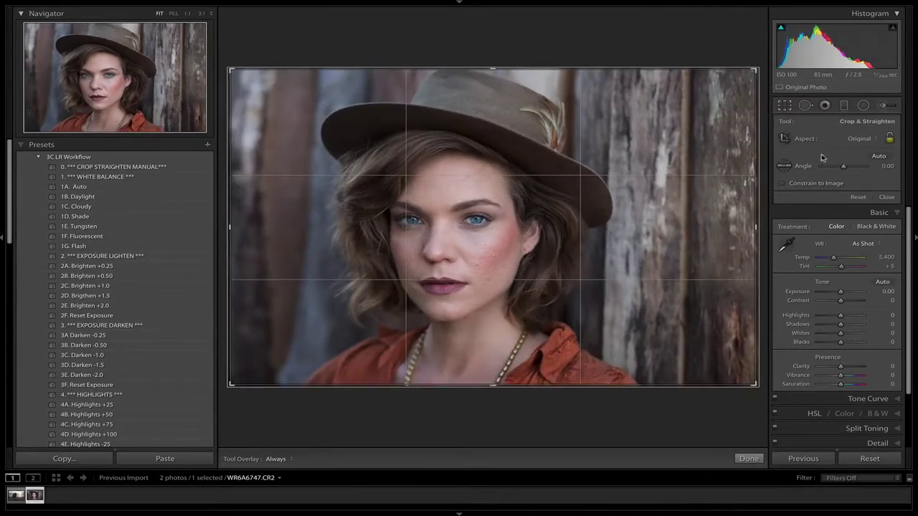
left_click(887, 198)
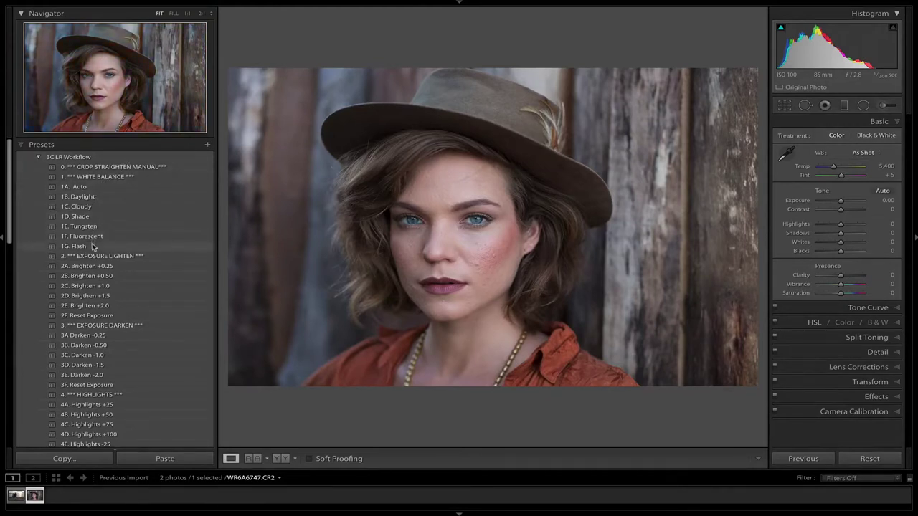
Apply the 1B. Daylight white balance preset to the portrait.
left_click(99, 200)
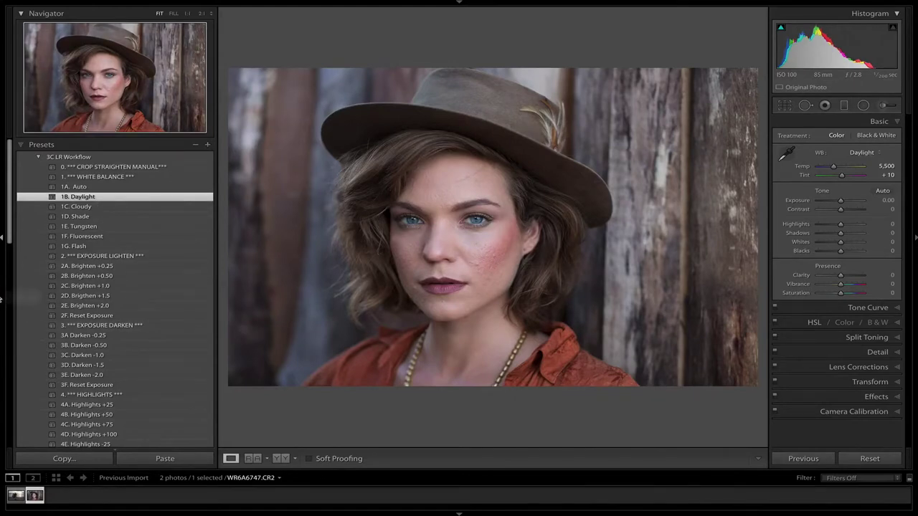
Cancel the iTunes Store sign-in dialog and switch back to Lightroom.
left_click(28, 296)
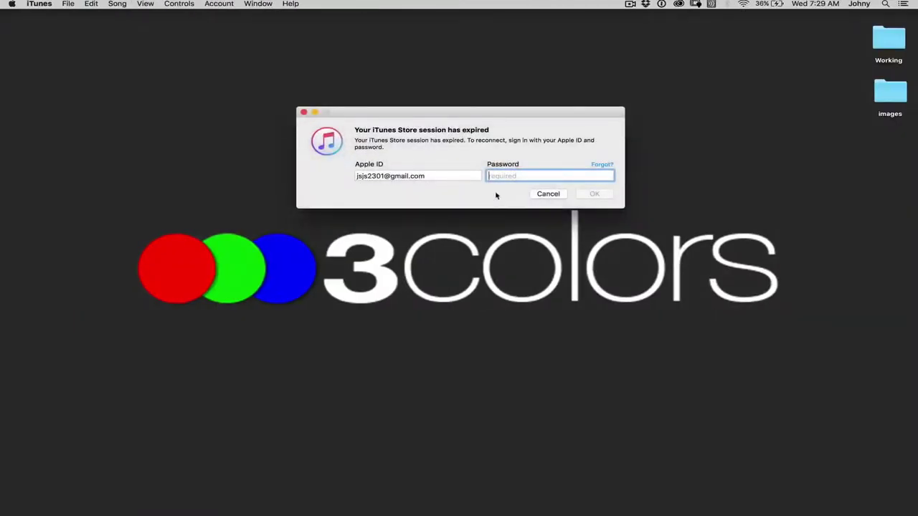
left_click(541, 194)
key("super+Tab")
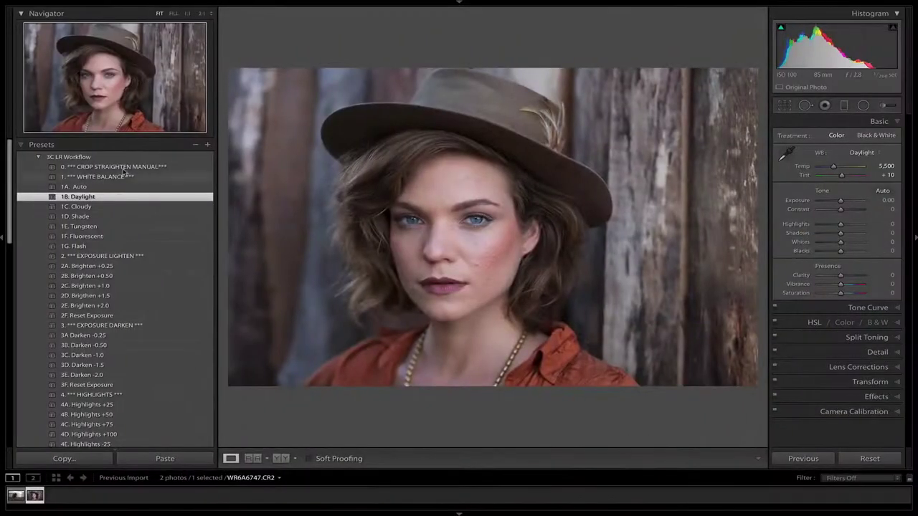
mouse_move(550, 2)
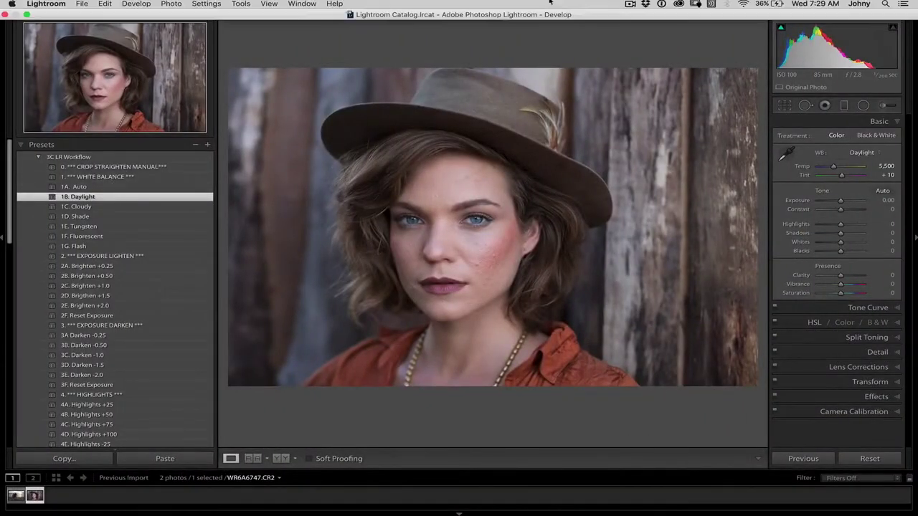
left_click(745, 5)
left_click(630, 34)
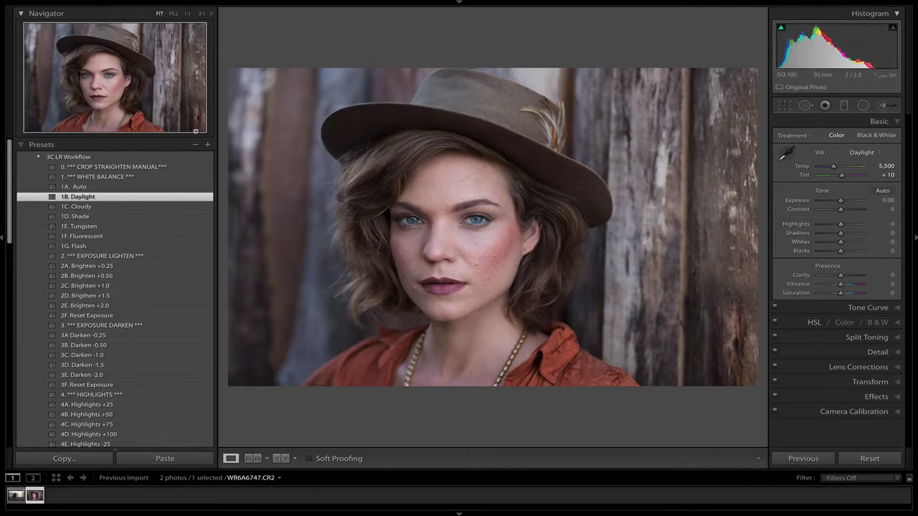
Lighten the portrait's exposure with the 2B. Brighten +0.50 preset.
left_click(105, 277)
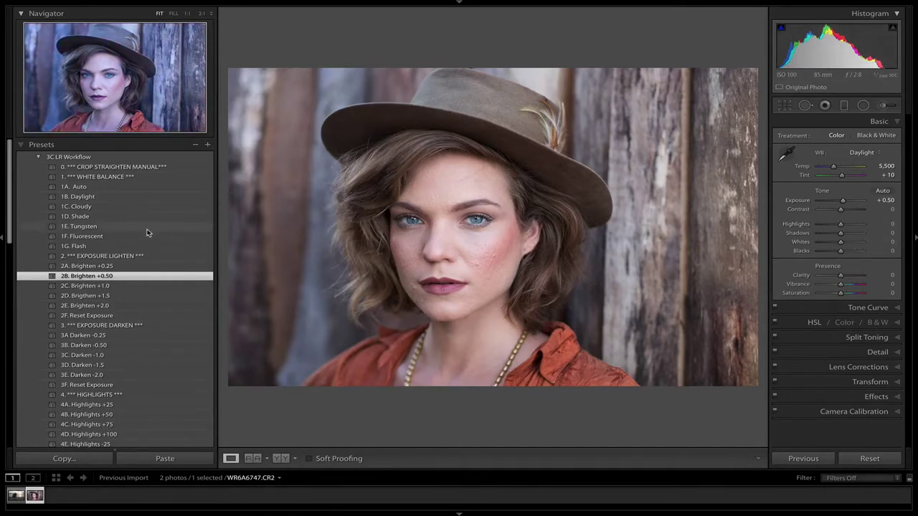
Try the Shadows +25, Shadows +50 and Reset Shadows presets, finishing with 5B. Shadows +50 applied.
scroll(147, 232, "down", 3)
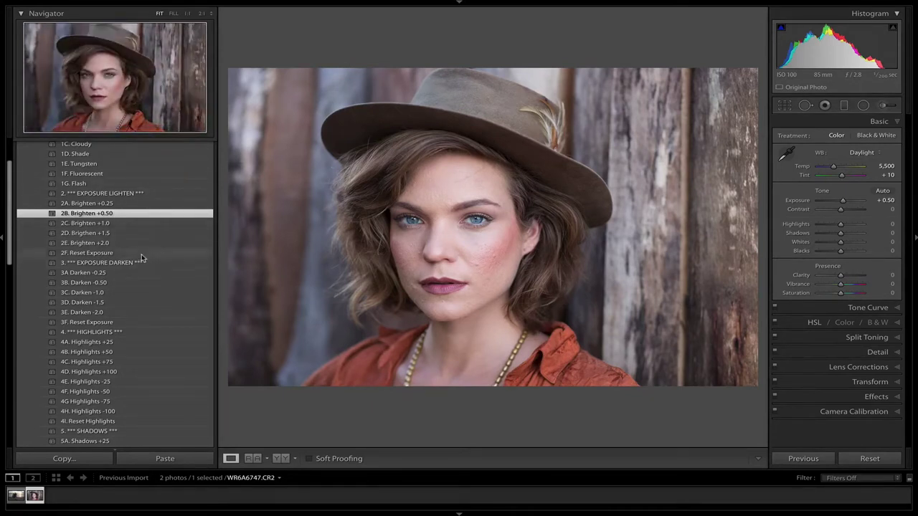
scroll(145, 254, "down", 3)
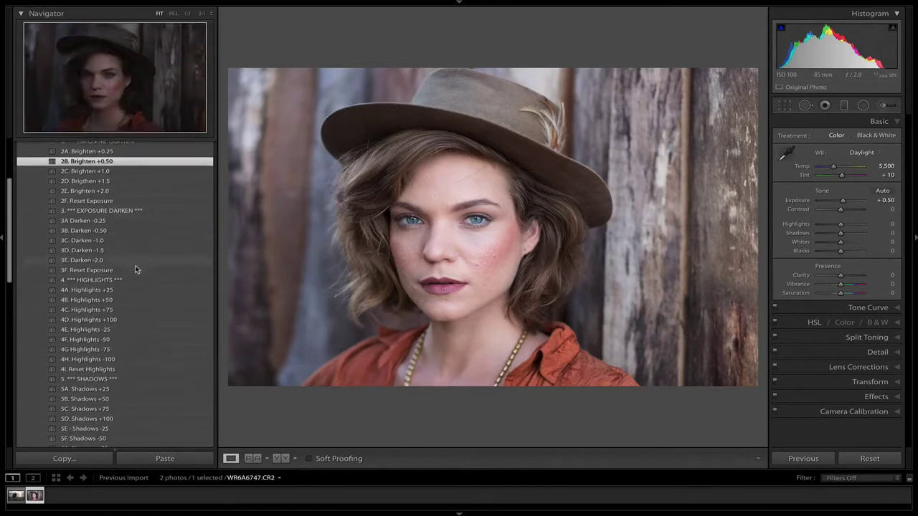
scroll(139, 259, "down", 2)
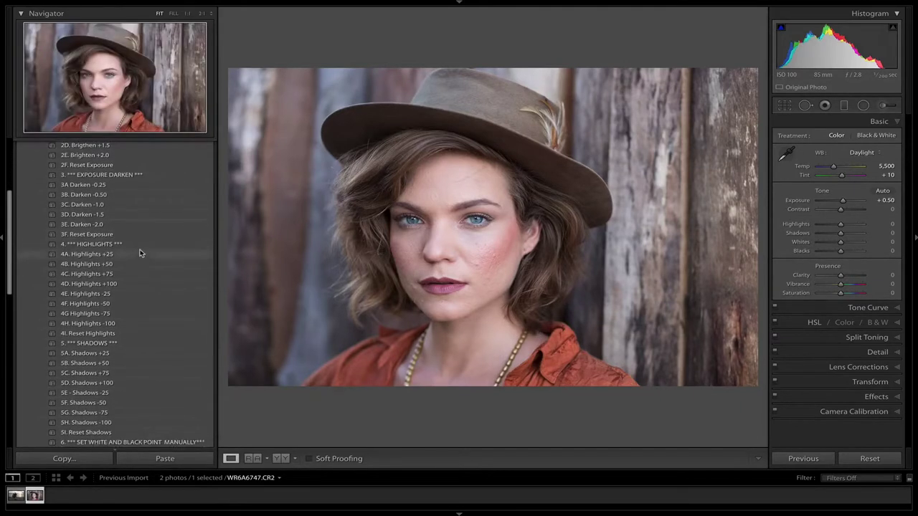
scroll(140, 233, "down", 2)
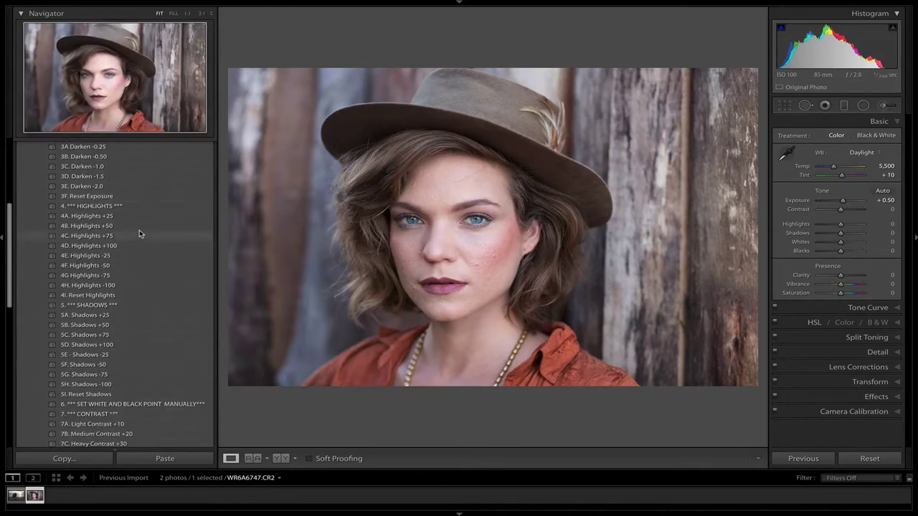
scroll(139, 234, "down", 4)
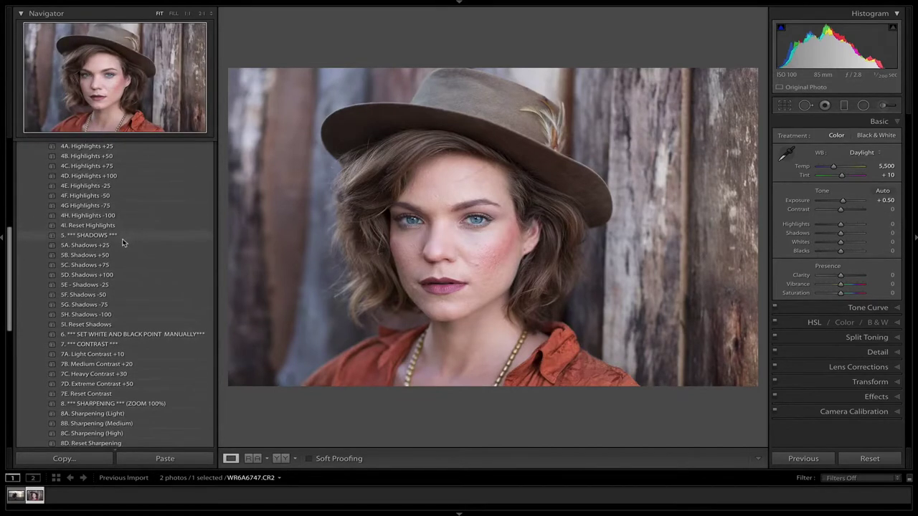
left_click(114, 246)
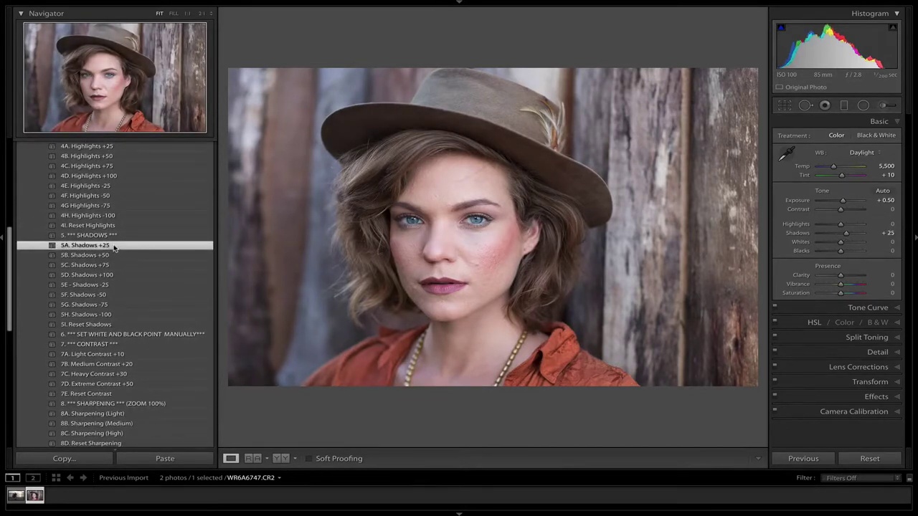
left_click(111, 256)
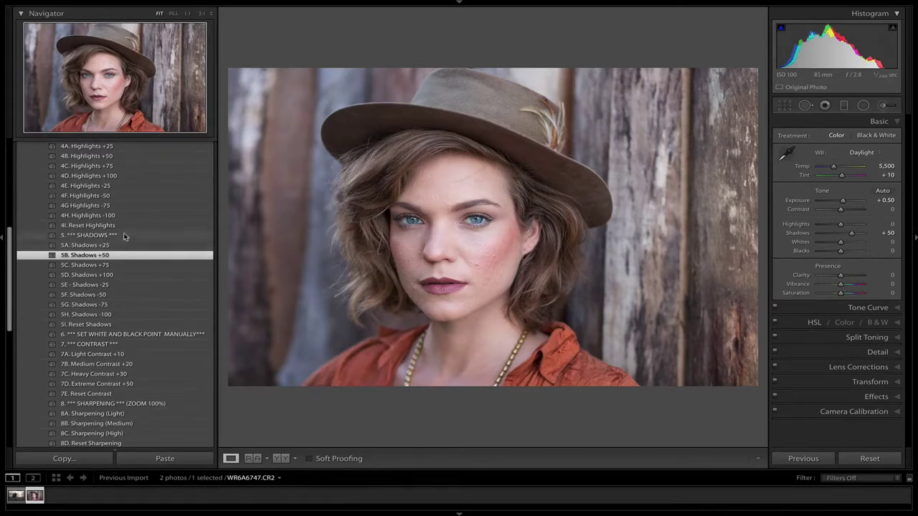
left_click(104, 324)
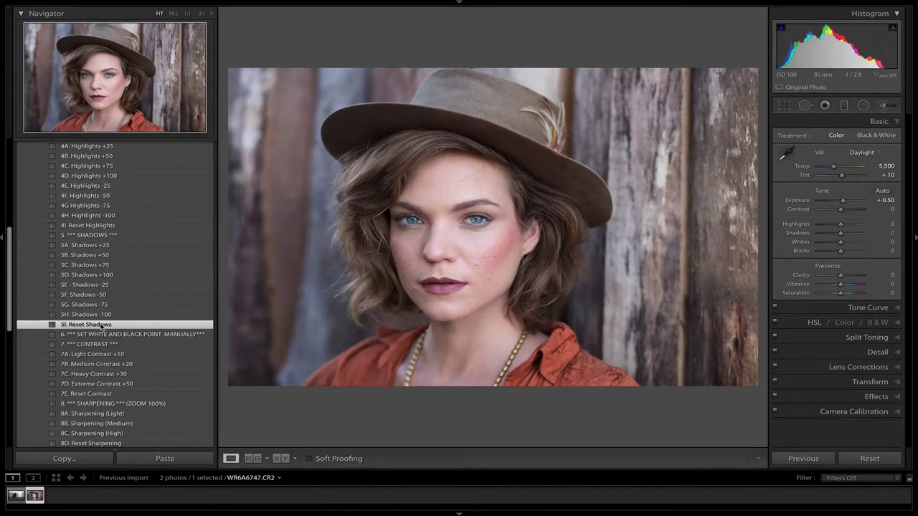
left_click(111, 256)
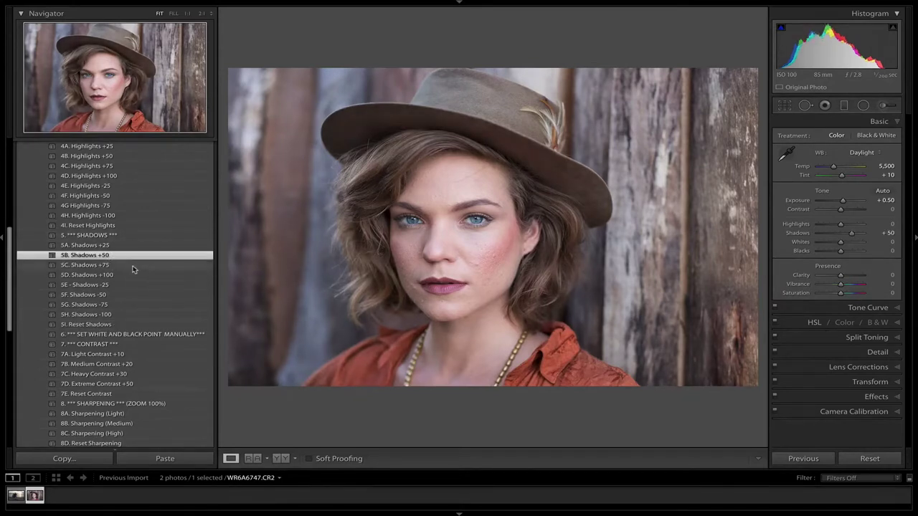
Set the white and black points automatically, producing Whites +53 and Blacks -20.
scroll(136, 267, "down", 3)
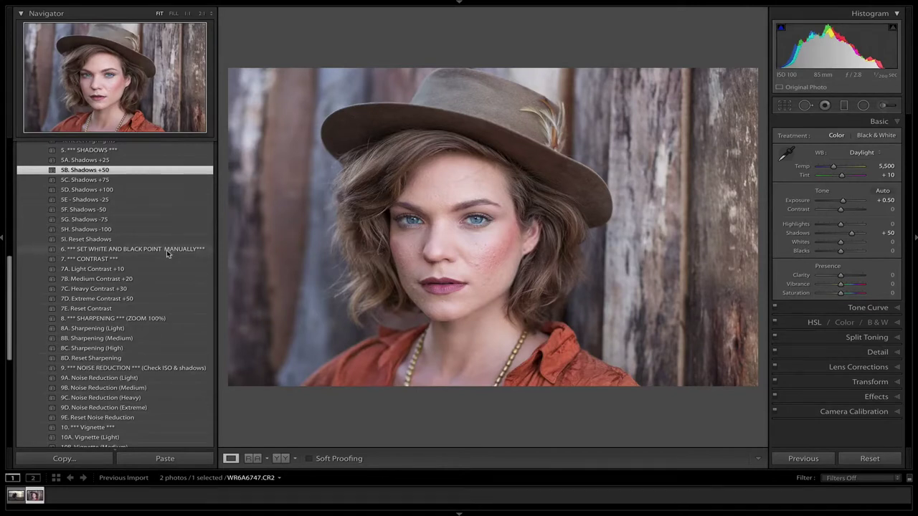
double_click(832, 241, "shift")
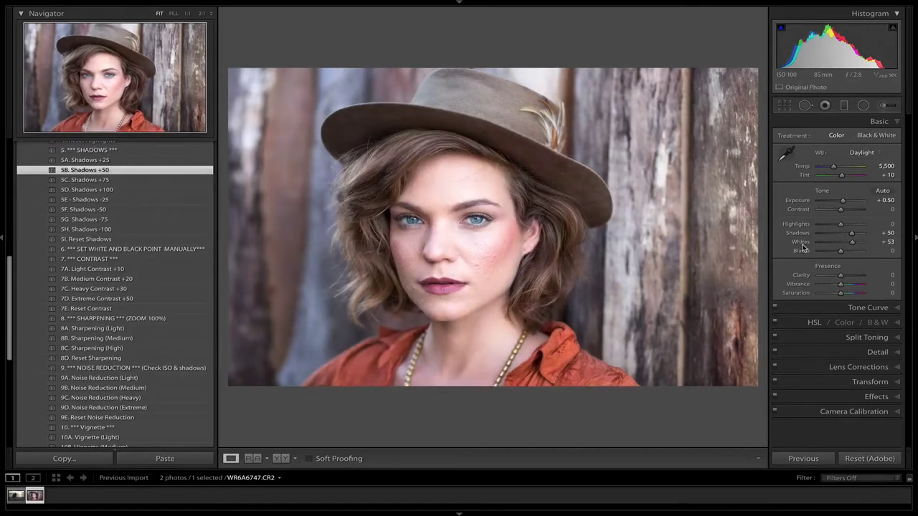
double_click(800, 253, "shift")
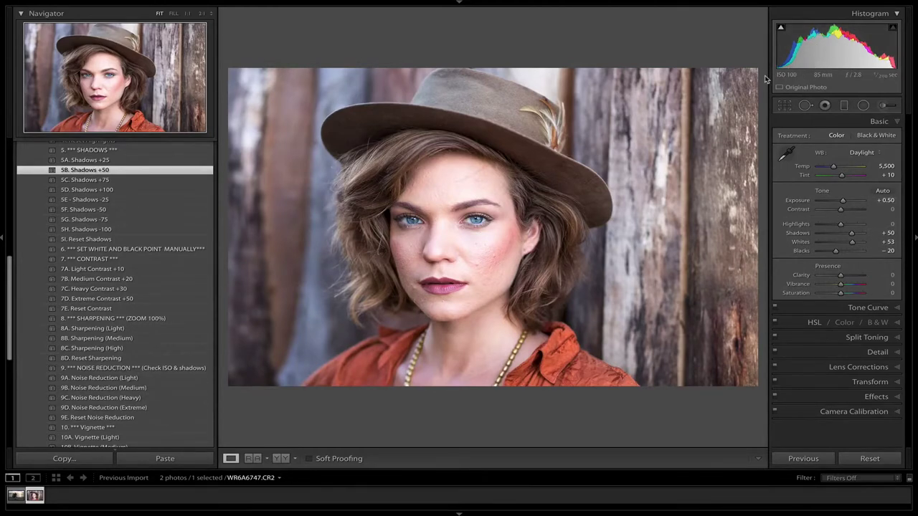
Compare the edited portrait with its before view by toggling between the two.
key("backslash")
key("backslash")
key("backslash")
key("backslash")
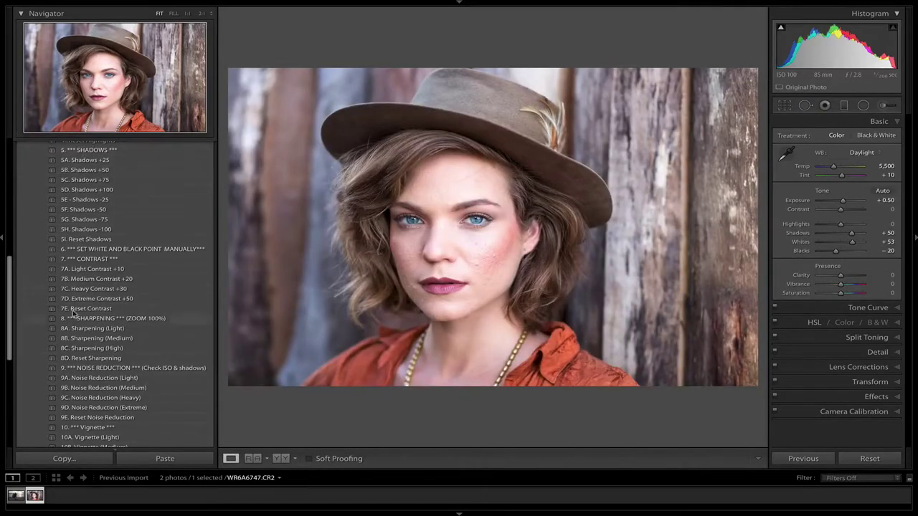
Compare the Import state with the edited photo in the edit history, finishing on the latest Black Clipping state.
scroll(72, 314, "down", 6)
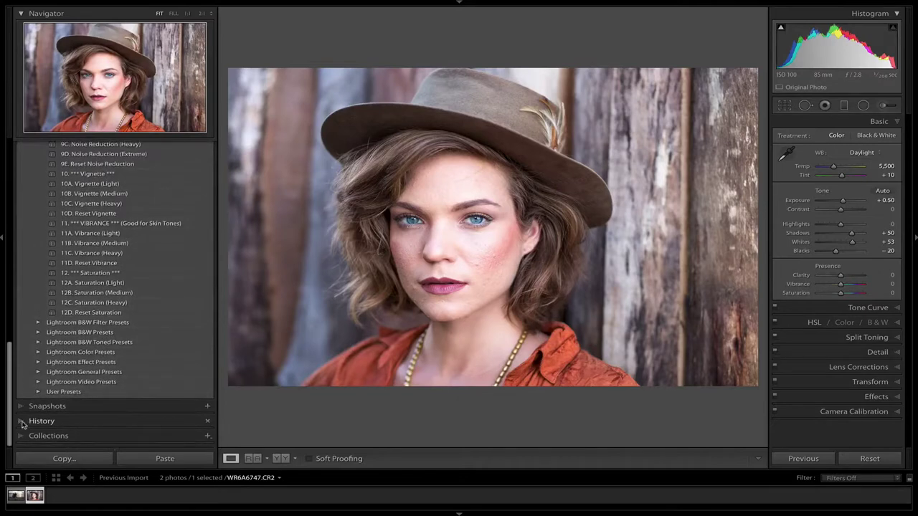
left_click(22, 424)
left_click(100, 316)
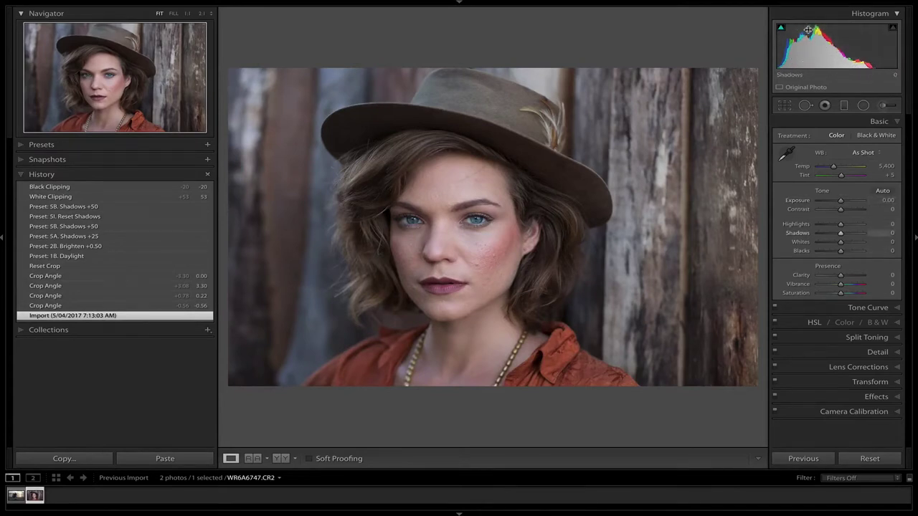
left_click(78, 187)
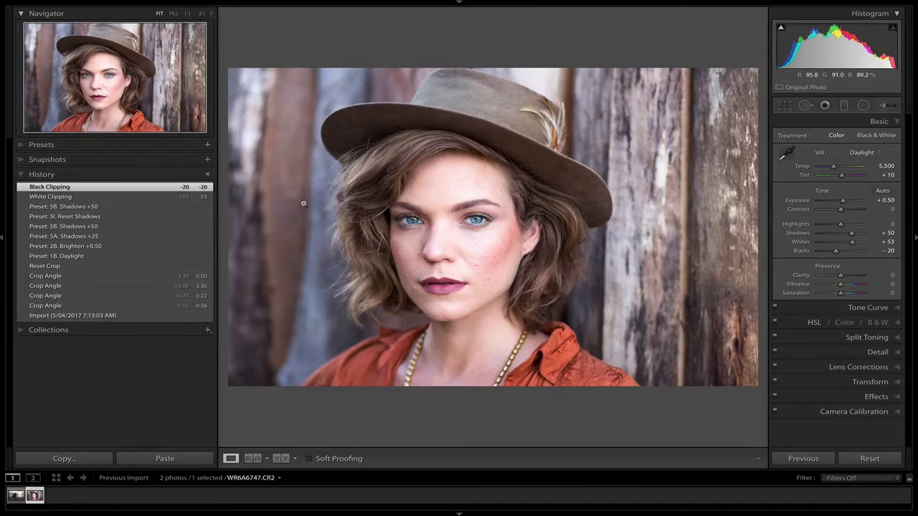
Apply the 7A. Light Contrast +10 preset to the portrait.
left_click(41, 144)
scroll(109, 294, "down", 10)
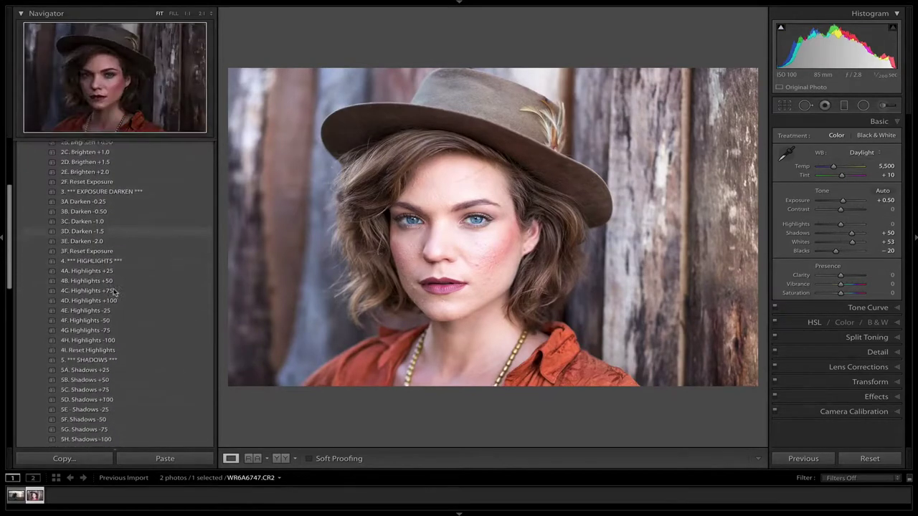
scroll(119, 287, "down", 2)
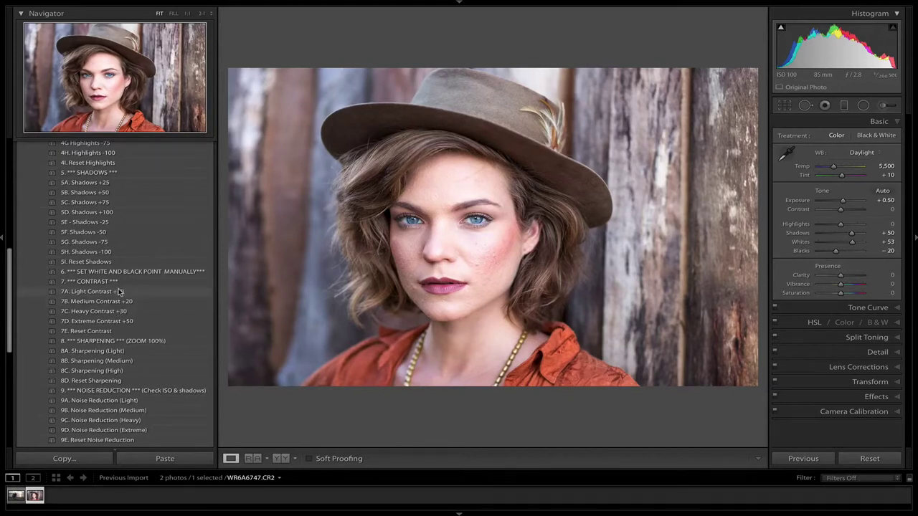
left_click(113, 293)
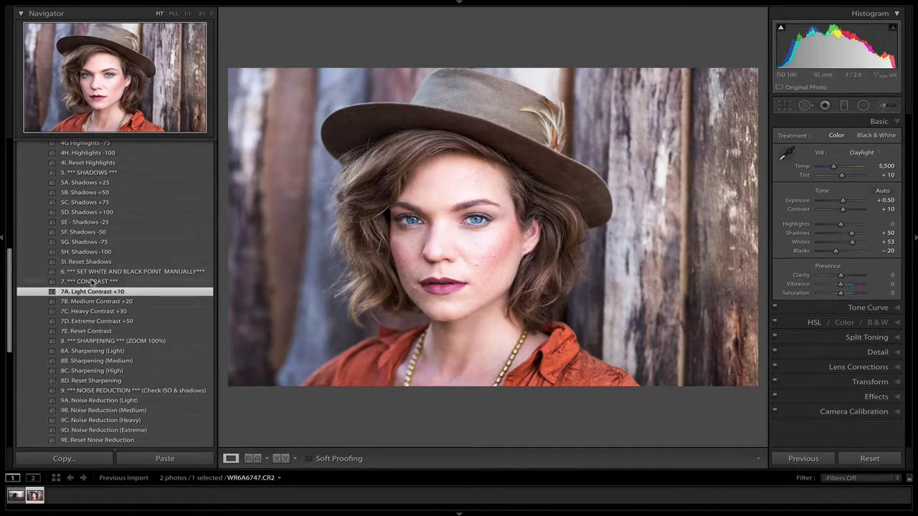
Try the 8A. Sharpening (Light) preset on the hair and face detail, finishing with 8B. Sharpening (Medium) applied.
scroll(94, 284, "down", 5)
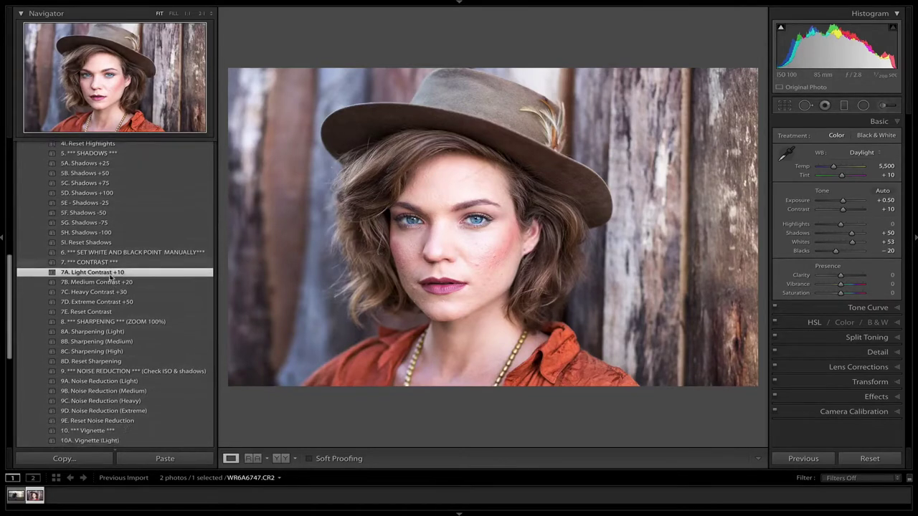
left_click(405, 166)
left_click_drag(411, 174, 479, 205)
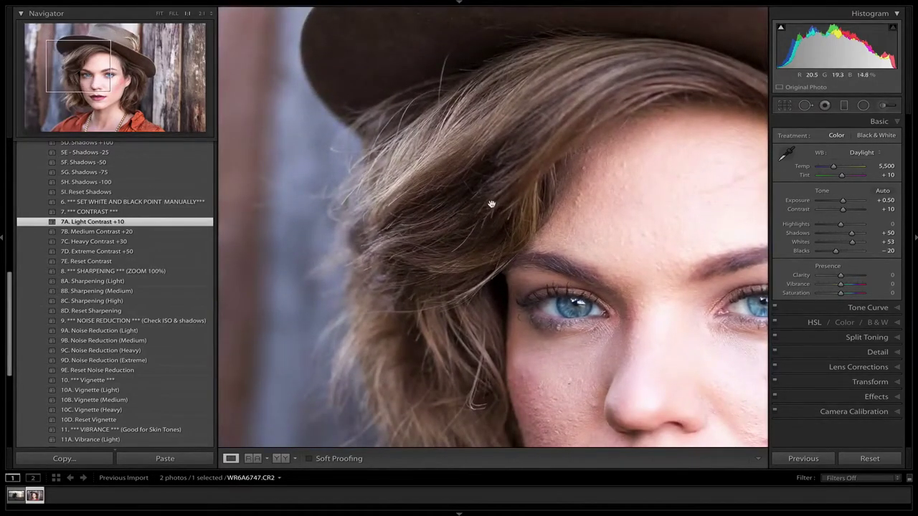
left_click_drag(533, 187, 467, 151)
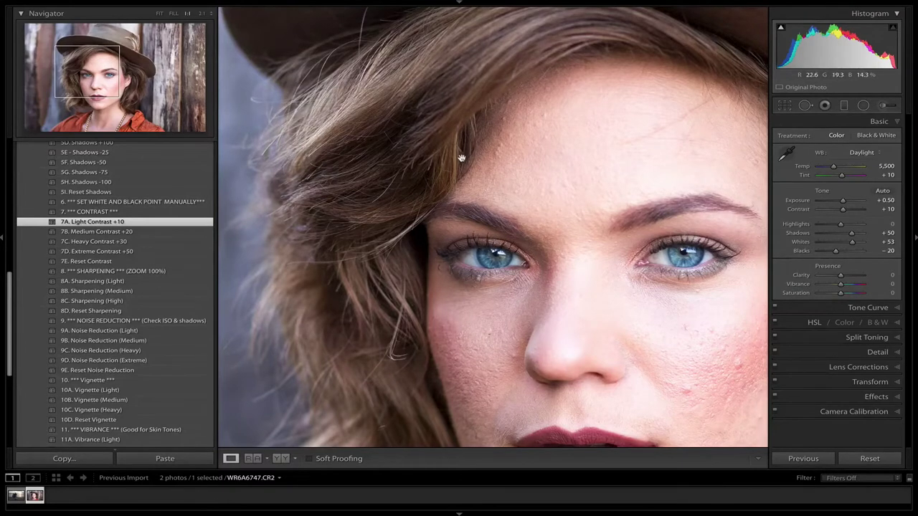
scroll(445, 159, "down", 2)
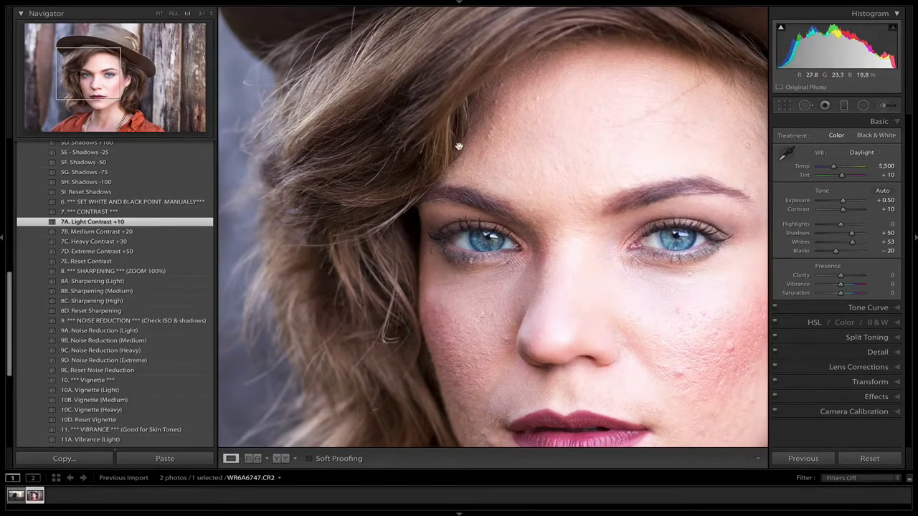
left_click_drag(431, 164, 467, 133)
left_click_drag(465, 173, 411, 157)
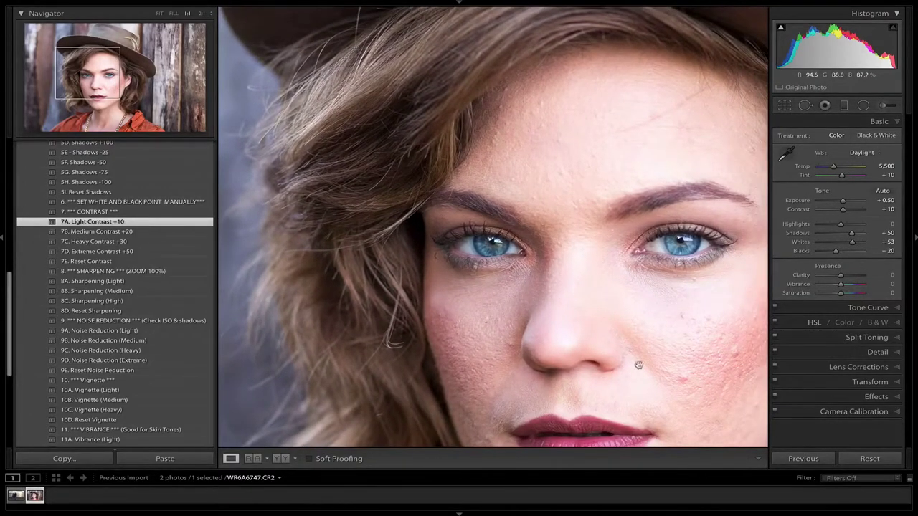
left_click_drag(477, 103, 473, 218)
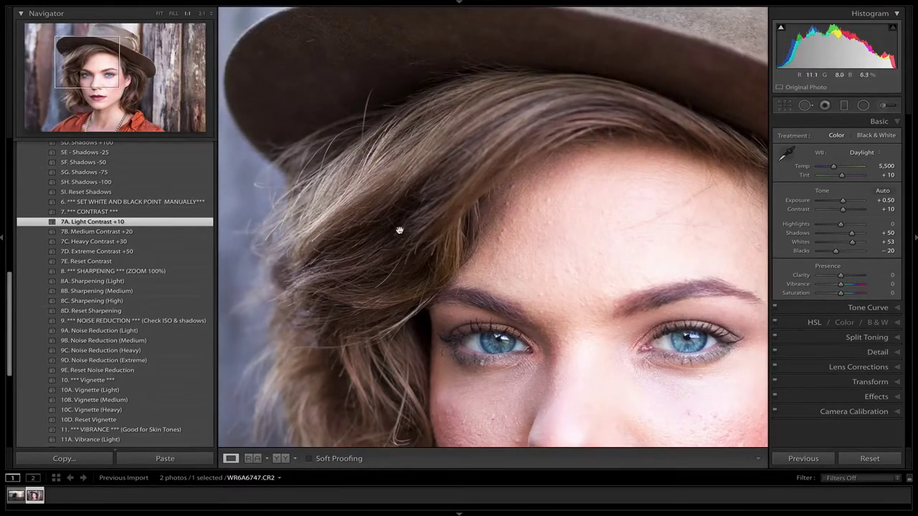
left_click_drag(400, 230, 420, 125)
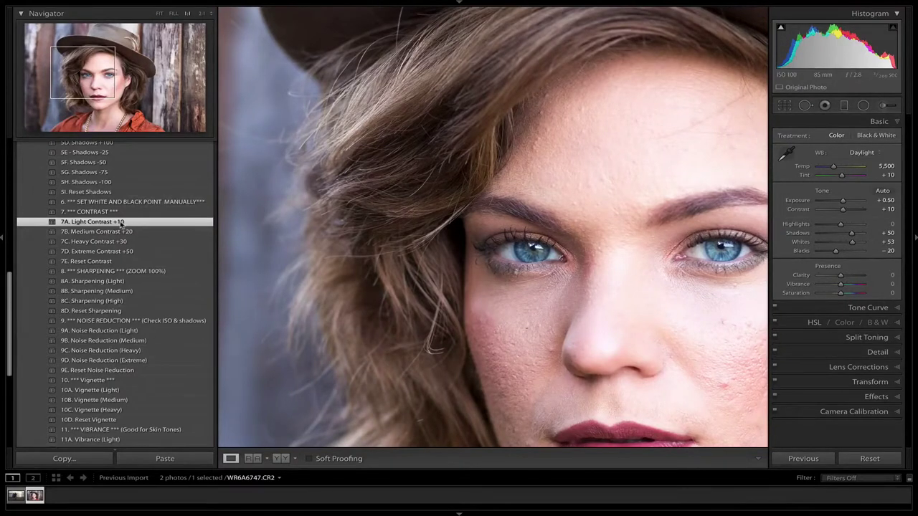
left_click(117, 281)
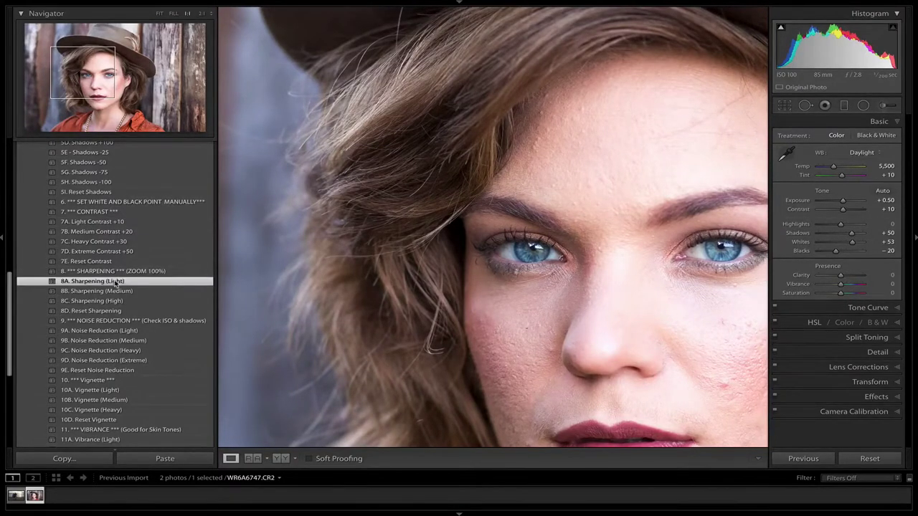
left_click(116, 291)
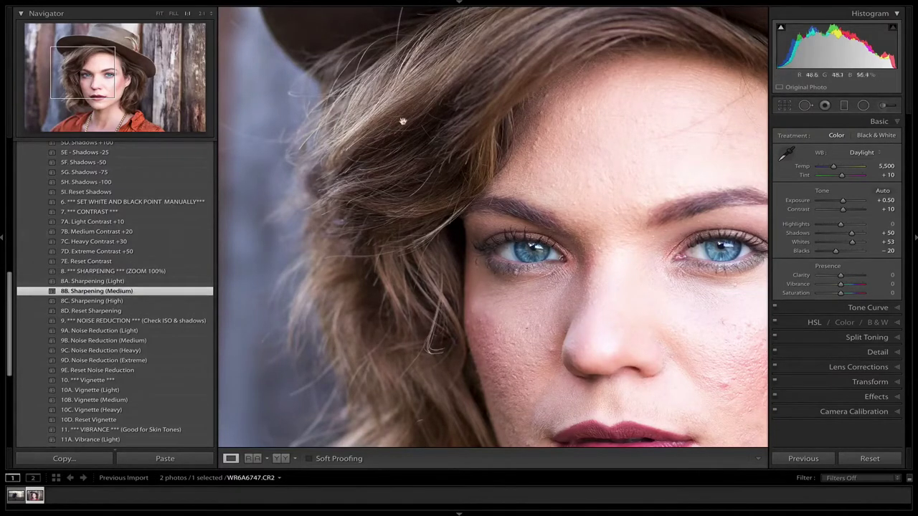
Set the sharpening Masking to 73 so that mainly the hair, eyes and lip edges are sharpened.
left_click(893, 123)
left_click(897, 181)
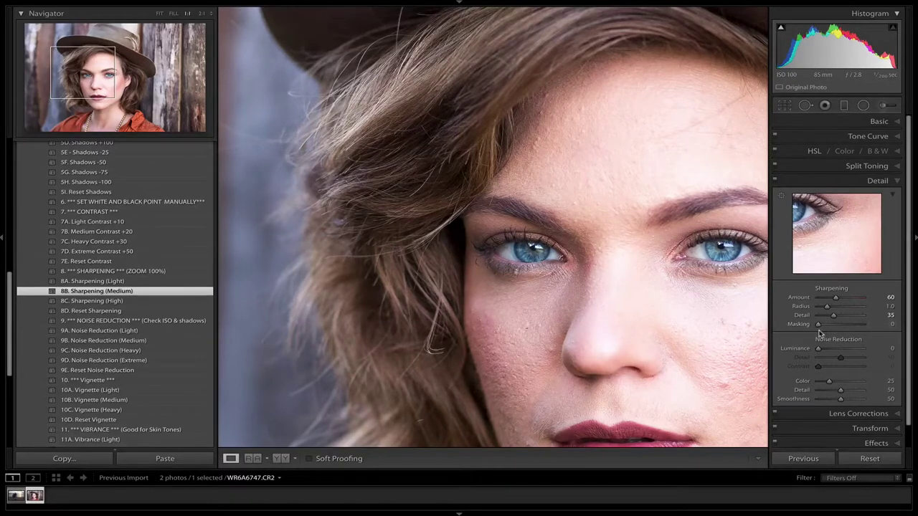
left_click_drag(818, 325, 851, 327)
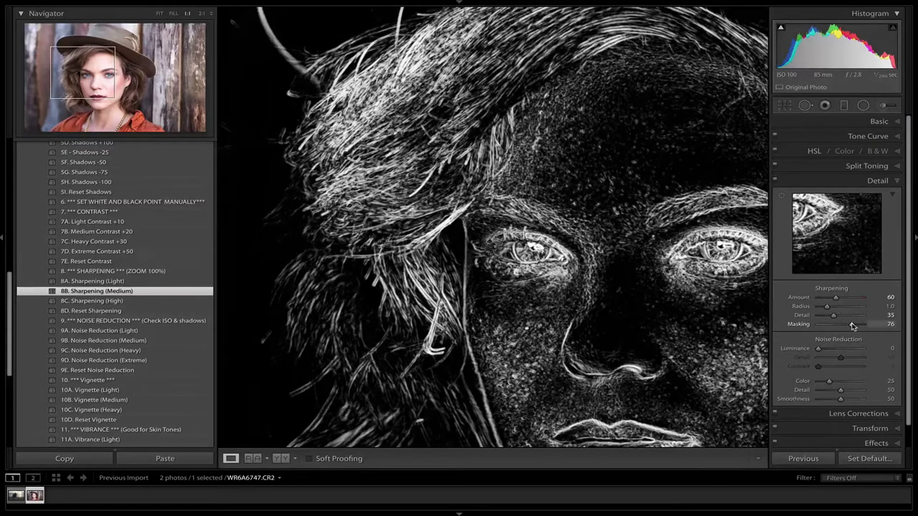
left_click_drag(852, 326, 850, 325)
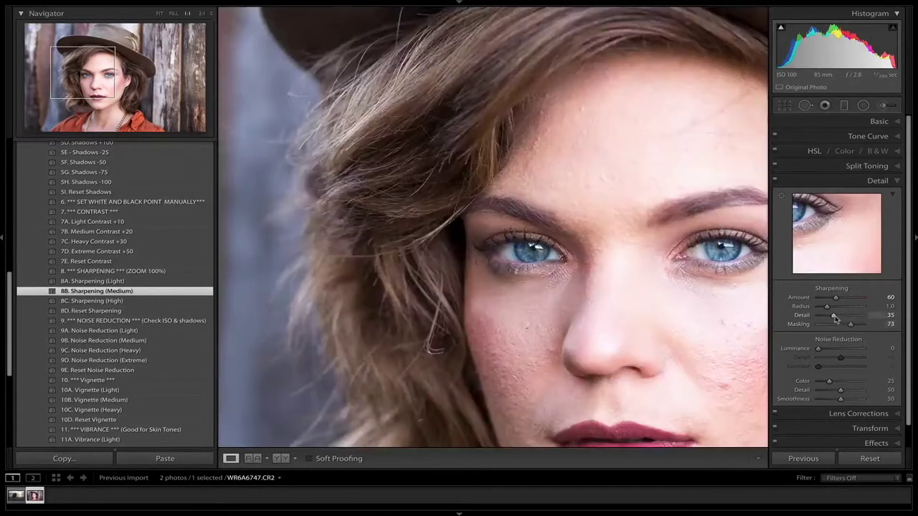
Compare the portrait with the Detail adjustments switched off and on, finishing with them on.
left_click(775, 181)
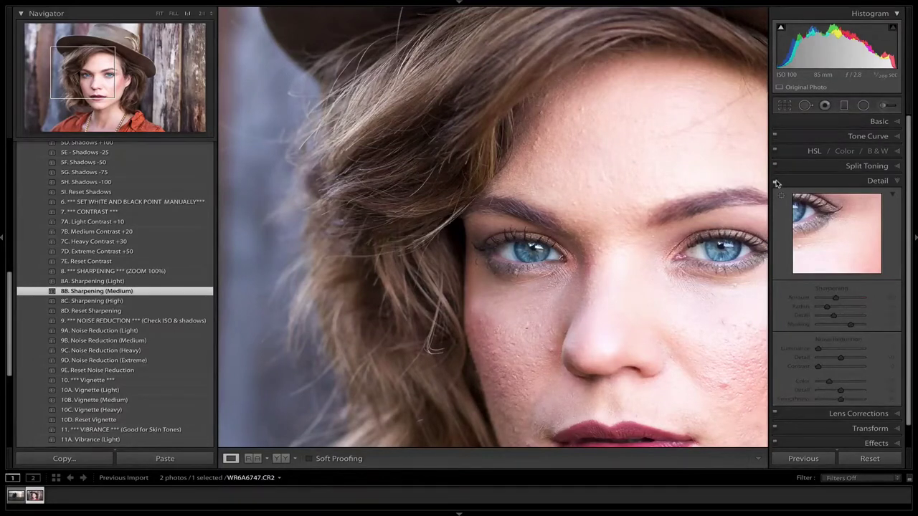
left_click(775, 182)
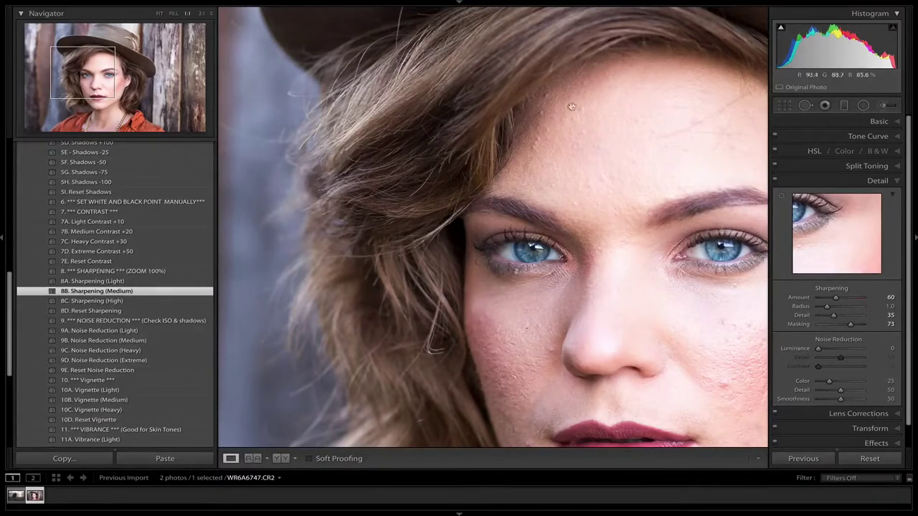
left_click(560, 202)
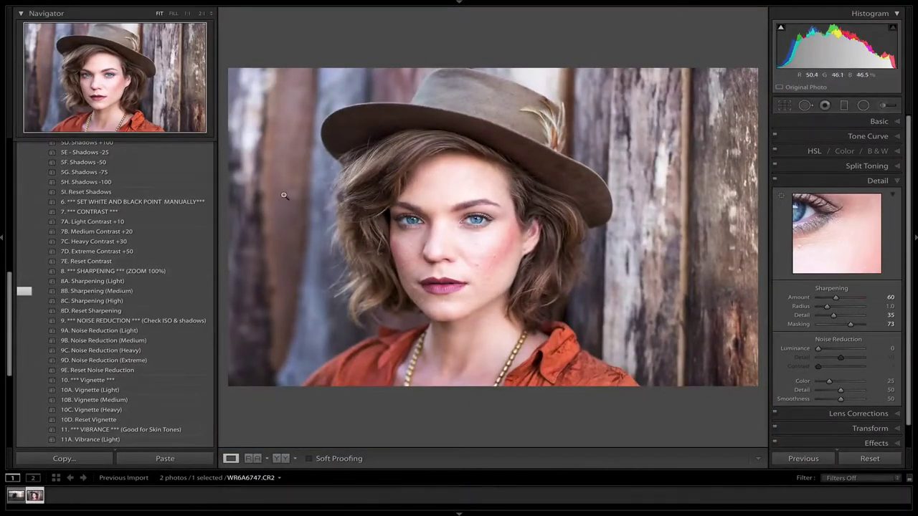
Show the photo's exposure information and examine the dark background beside the hair for noise.
key("i")
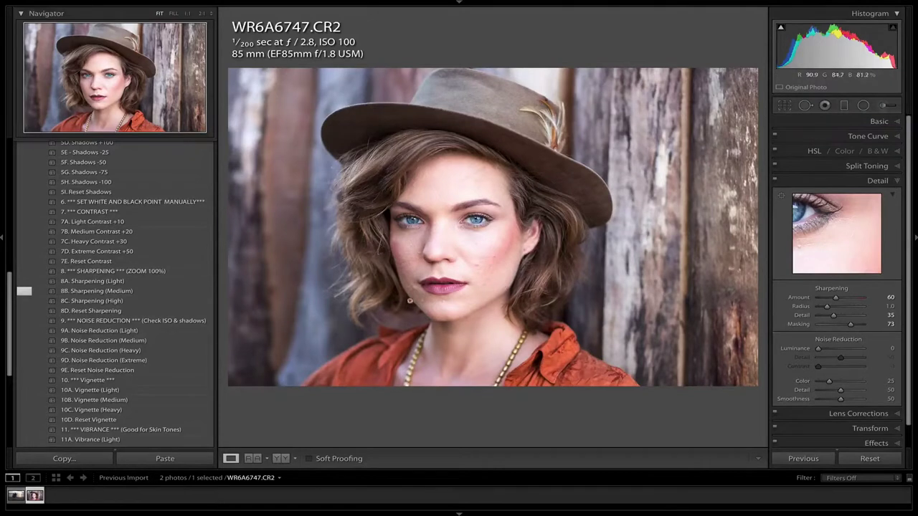
scroll(136, 280, "down", 3)
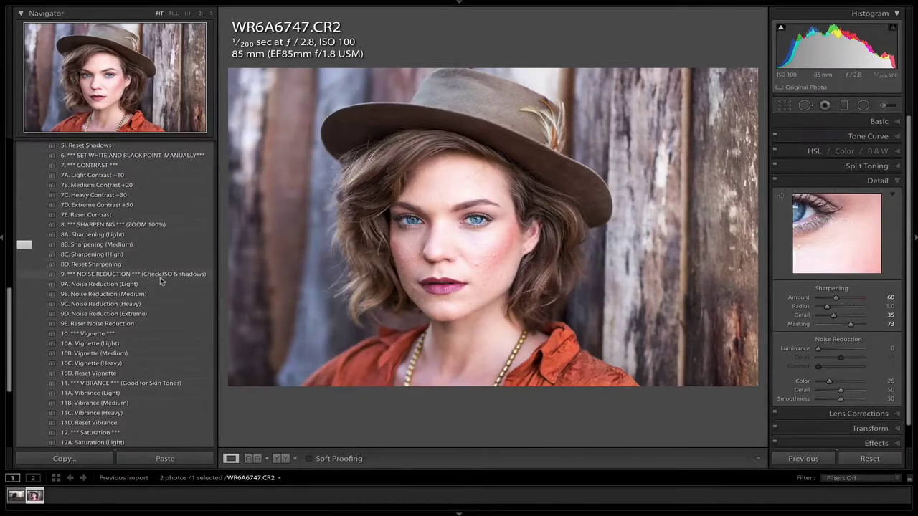
left_click(564, 307)
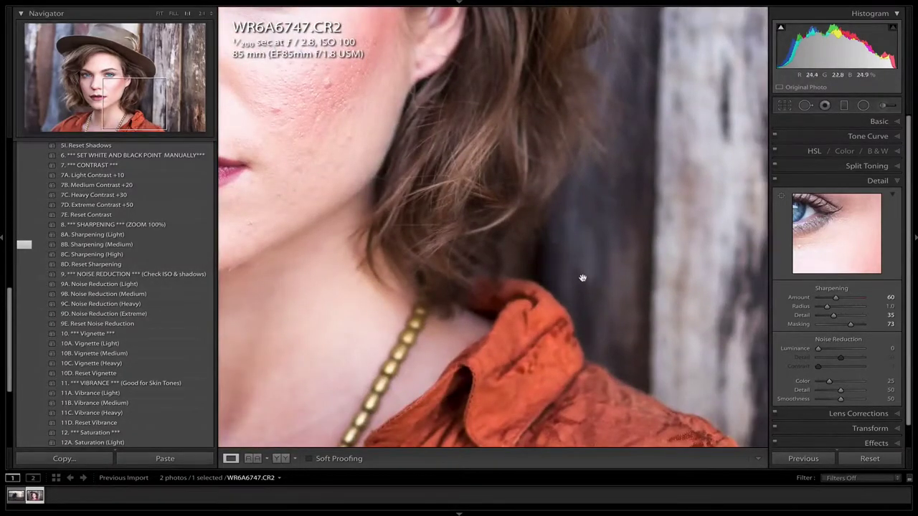
left_click(503, 253)
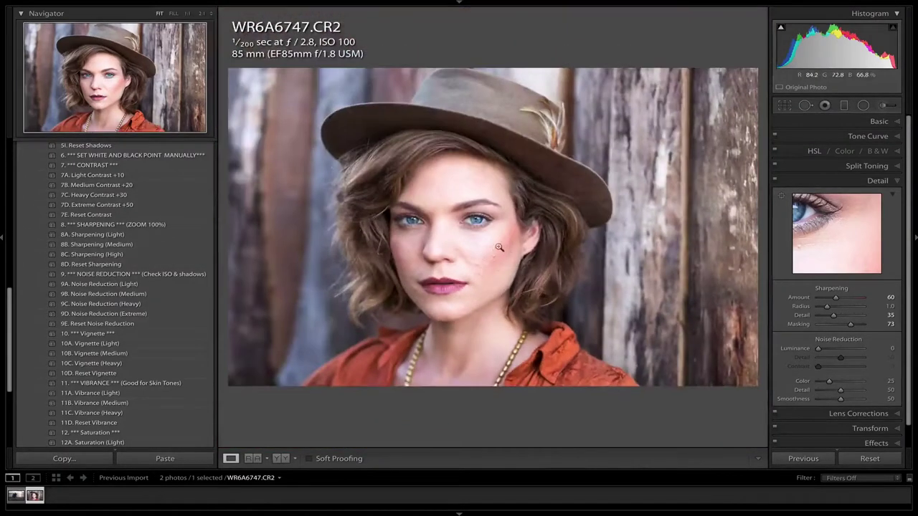
Apply the 10B. Vignette (Medium) preset and compare the portrait with its before view.
left_click(120, 354)
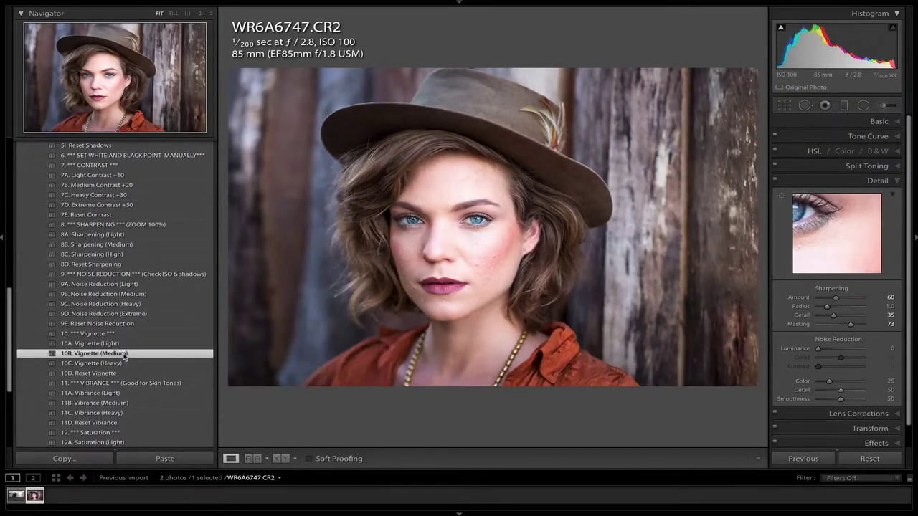
scroll(127, 351, "down", 5)
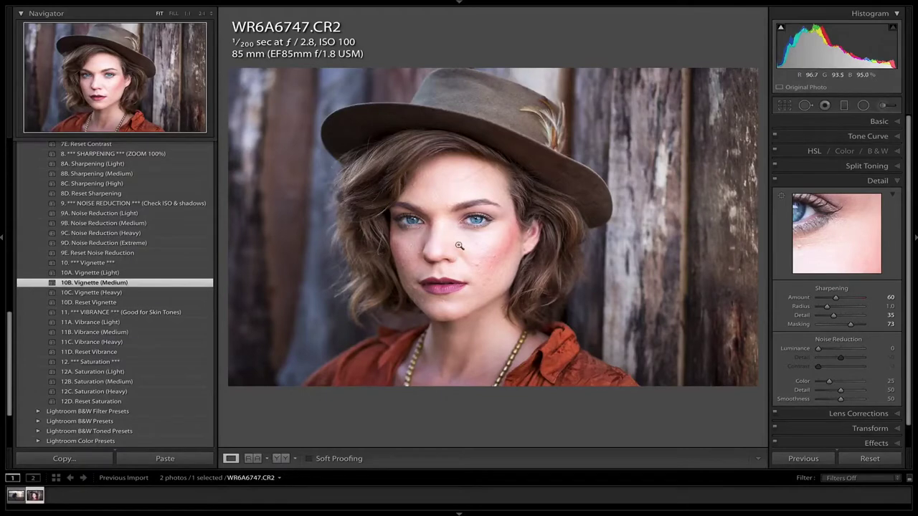
key("backslash")
key("backslash")
key("backslash")
key("backslash")
scroll(135, 275, "down", 2)
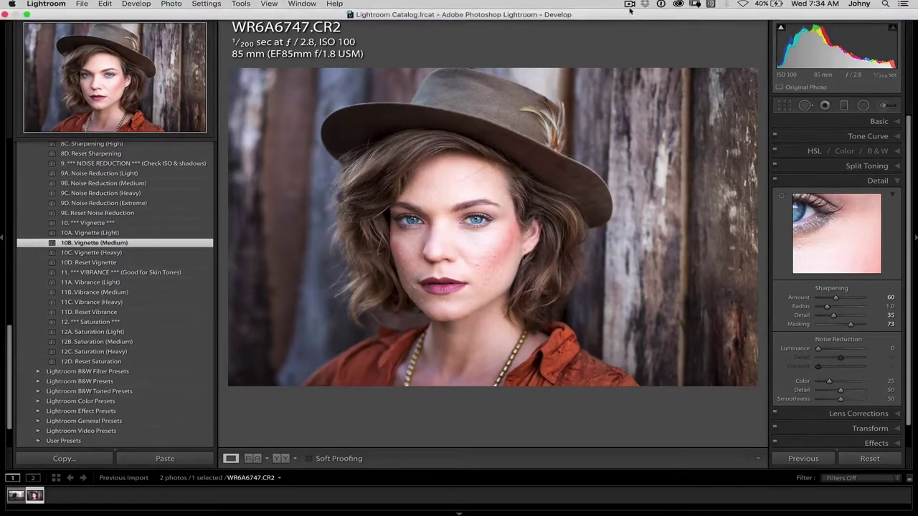
left_click(629, 5)
left_click(527, 32)
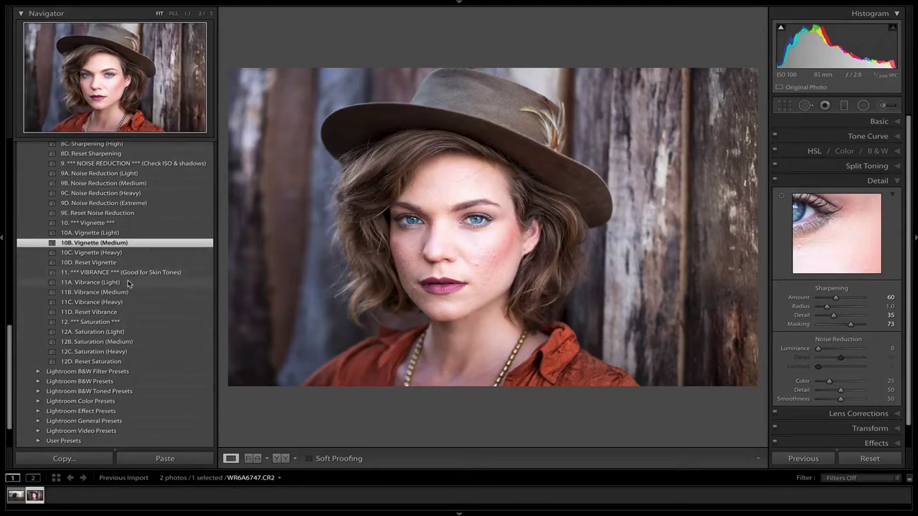
Try the 12C. Saturation (Heavy), 11C. Vibrance (Heavy) and 11B. Vibrance (Medium) presets, and reset the saturation with 12D. Reset Saturation.
scroll(129, 284, "down", 1)
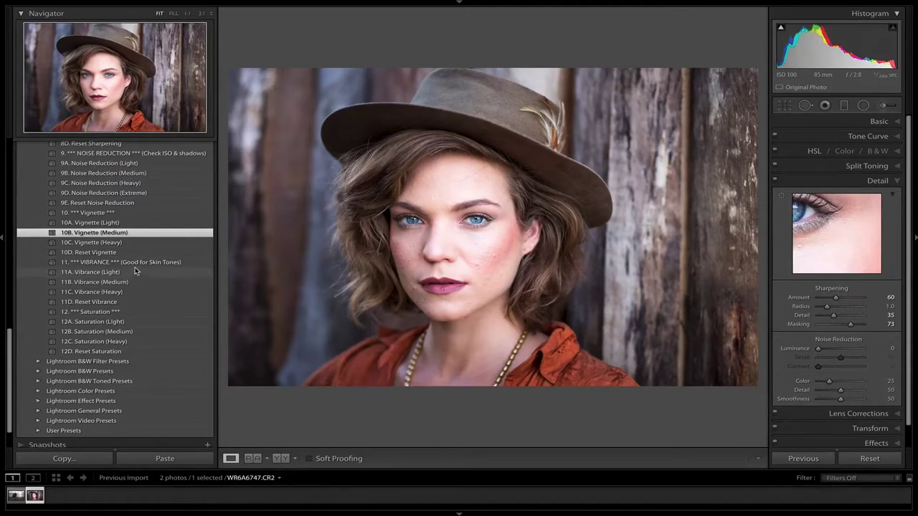
left_click(113, 343)
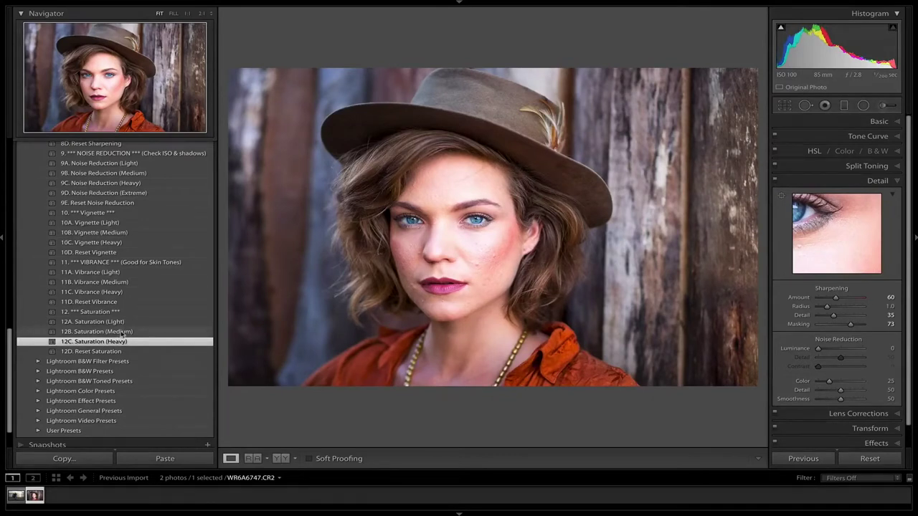
left_click(114, 292)
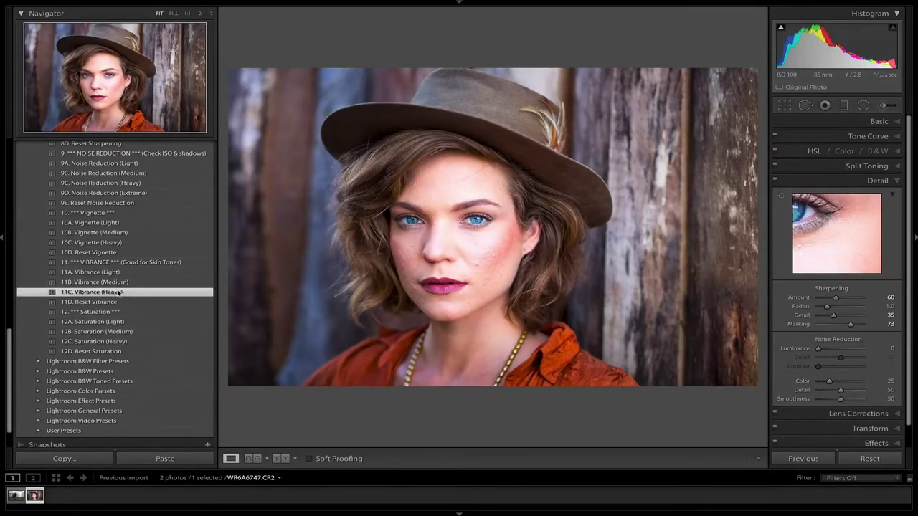
left_click(123, 282)
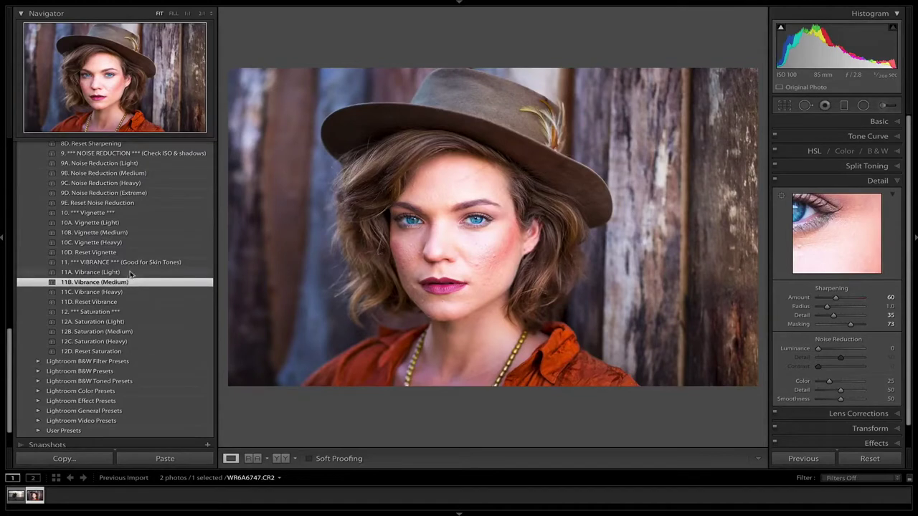
left_click(96, 353)
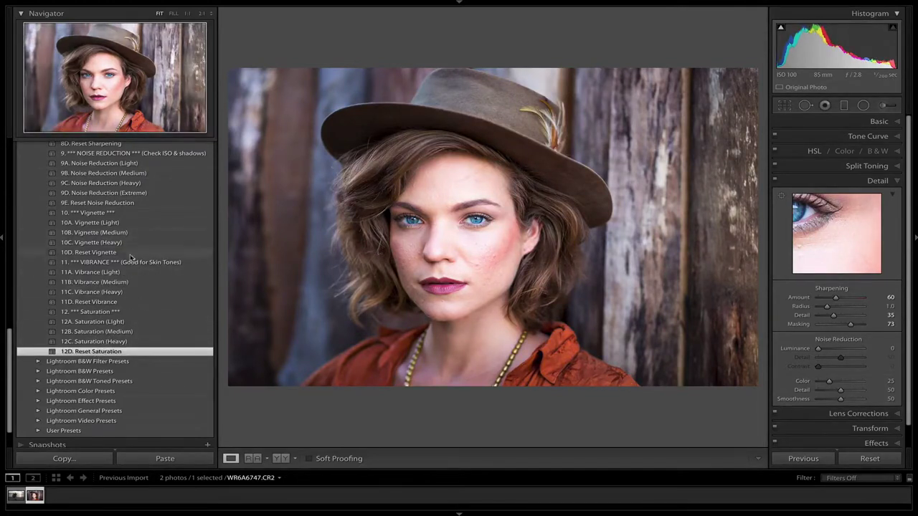
Compare the 11B. Vibrance (Medium) and 11C. Vibrance (Heavy) presets, finishing with 11B applied for Vibrance +20.
left_click(123, 282)
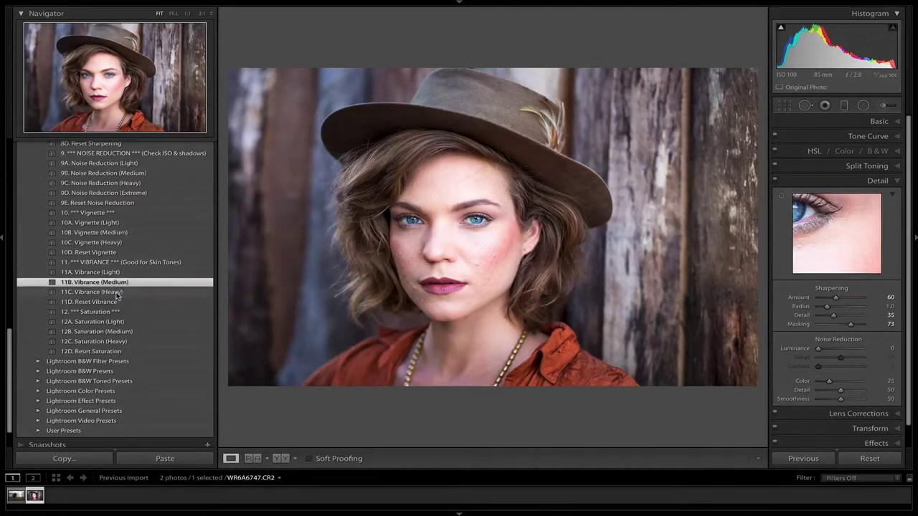
left_click(119, 292)
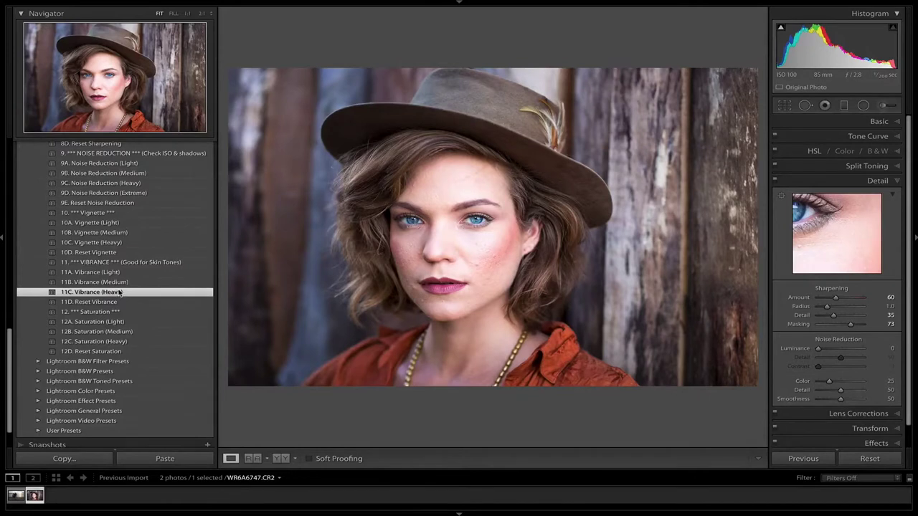
left_click(896, 122)
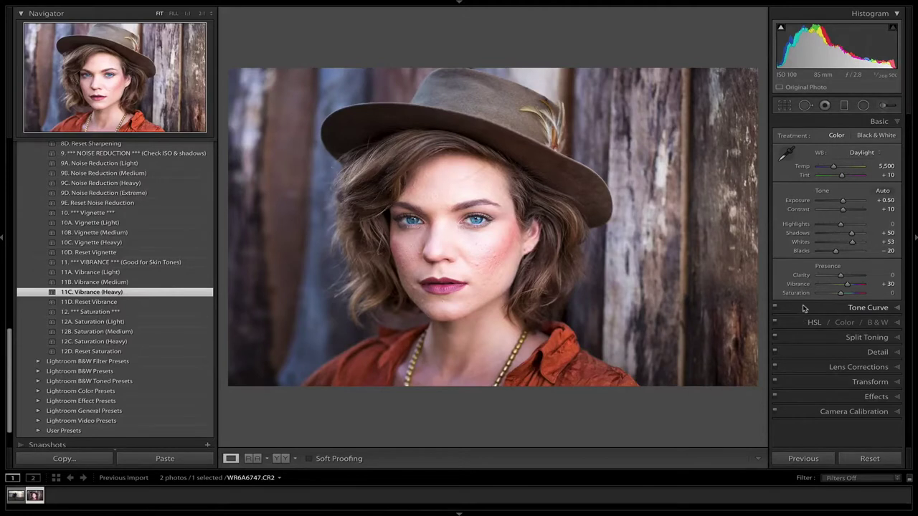
left_click(122, 283)
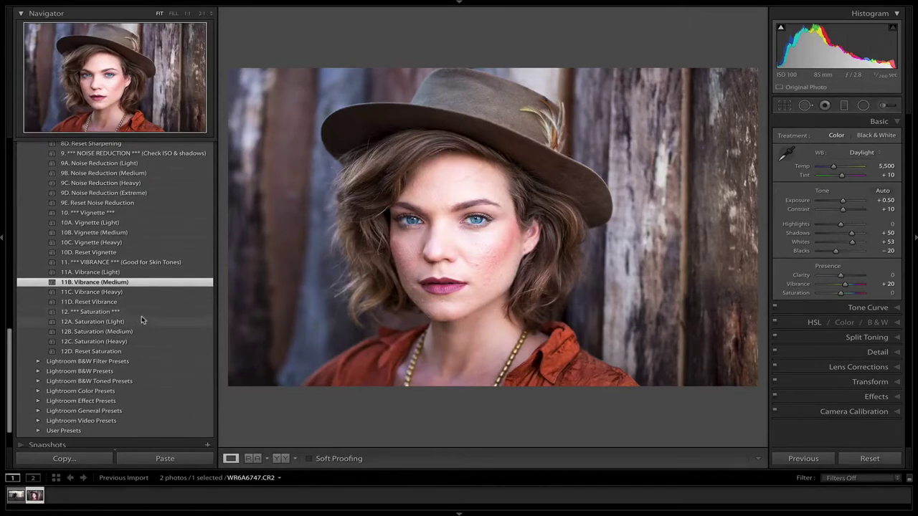
Compare the edited portrait with its before view and collapse the preset list.
scroll(143, 301, "up", 10)
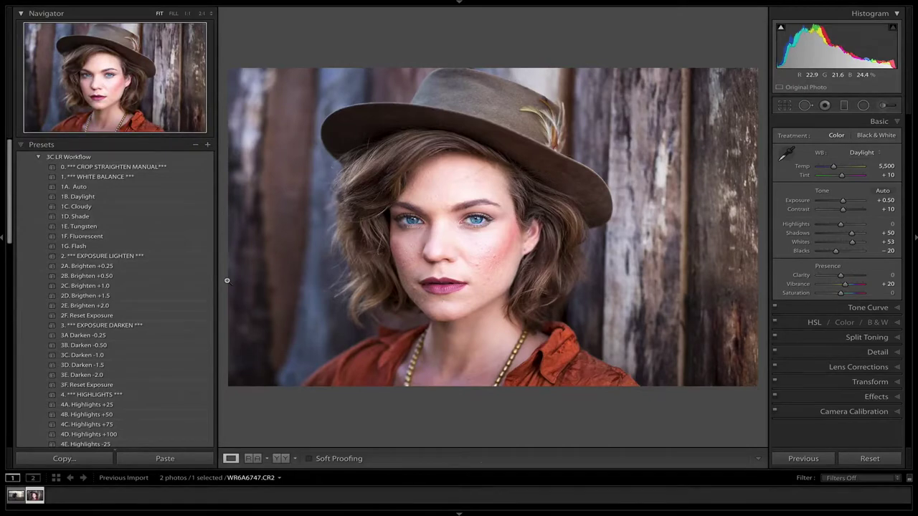
key("backslash")
key("backslash")
key("backslash")
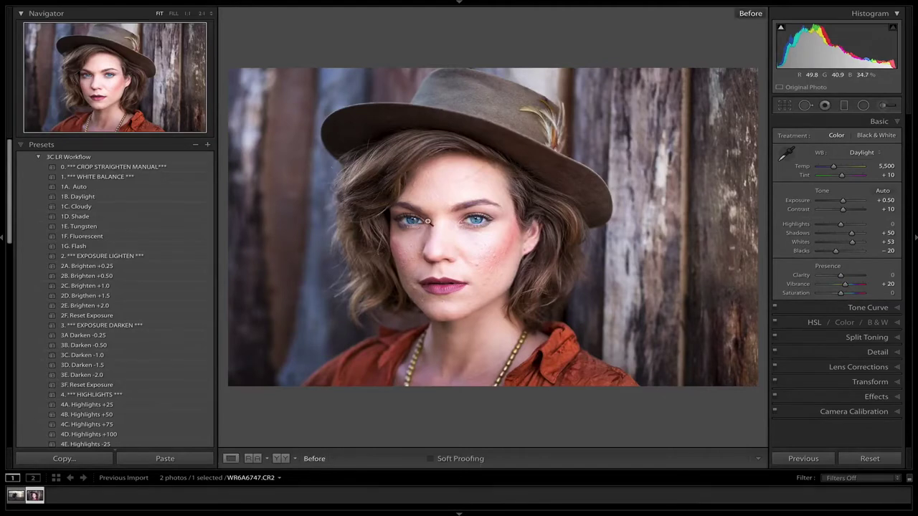
key("backslash")
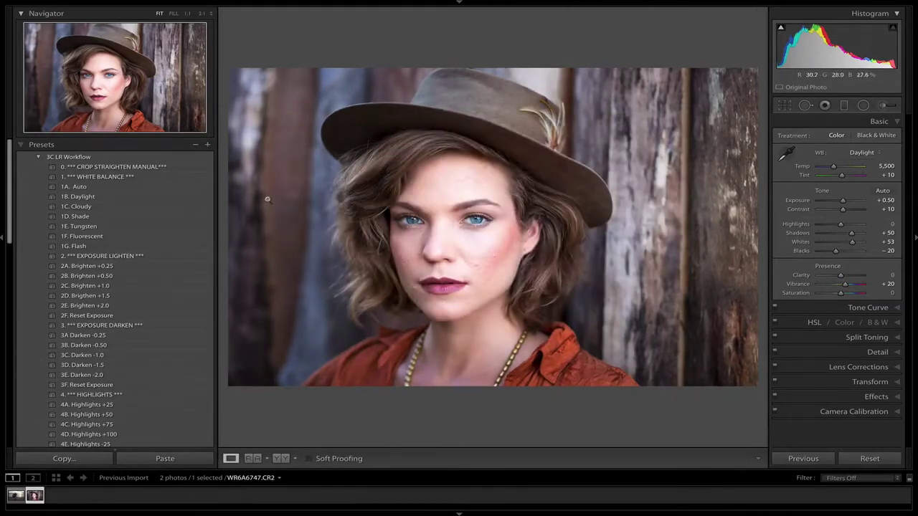
left_click(22, 145)
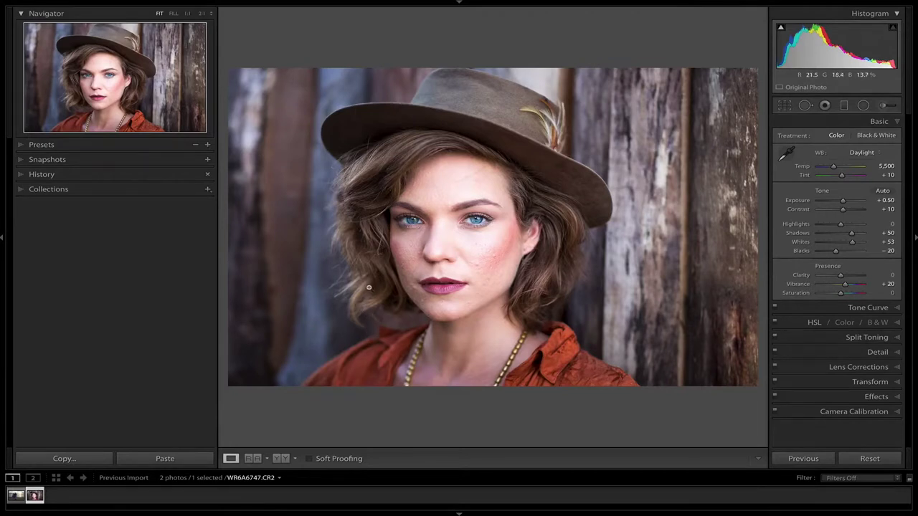
Draw a radial filter around the woman's left eye at 1:1, invert its mask and set Feather to 83.
left_click(441, 229)
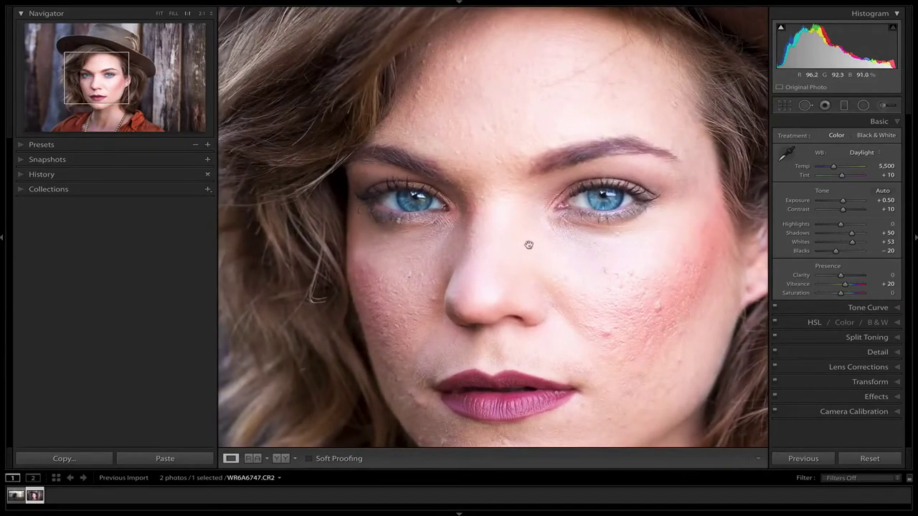
left_click_drag(535, 246, 514, 241)
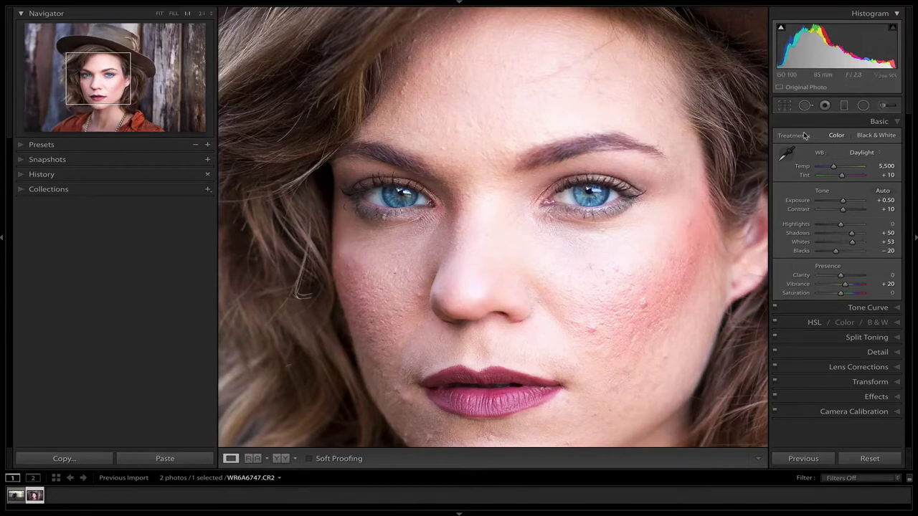
left_click(863, 105)
left_click_drag(588, 193, 623, 208)
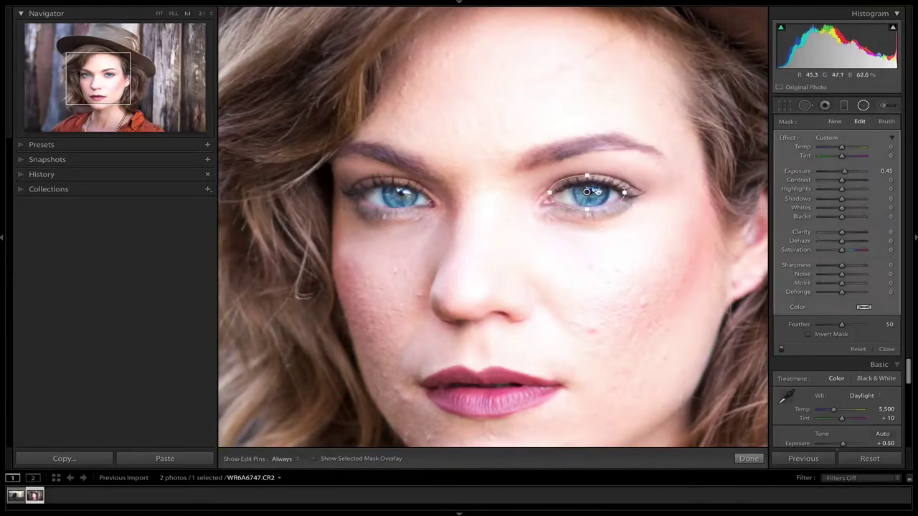
left_click(809, 334)
left_click_drag(840, 324, 859, 327)
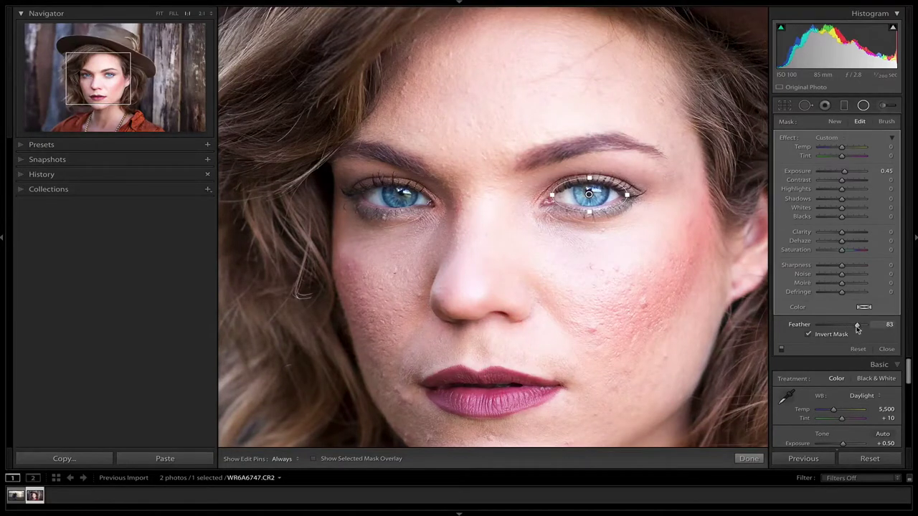
Reset the eye filter's effects and set Contrast 26, Shadows 34, Blacks −30 and Saturation 18, comparing the eye with the filter off.
double_click(788, 138)
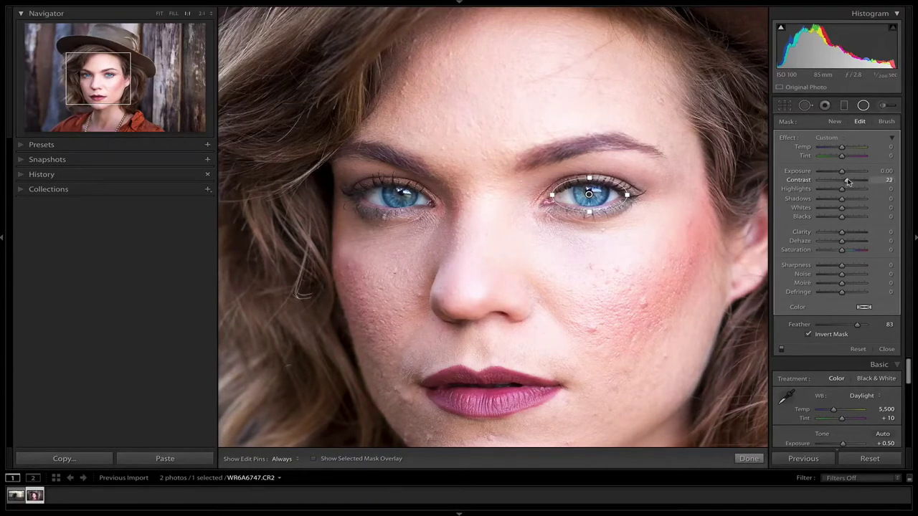
left_click_drag(848, 181, 848, 181)
left_click_drag(843, 218, 838, 216)
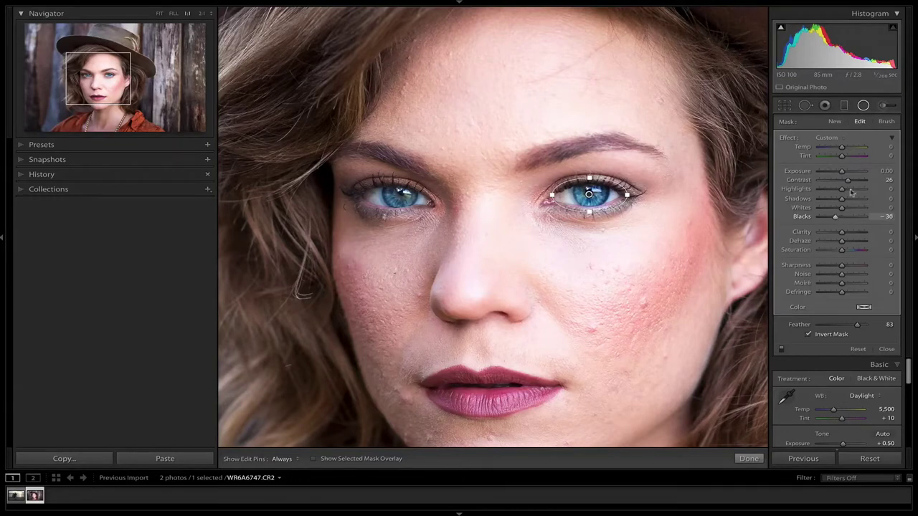
left_click_drag(843, 200, 850, 200)
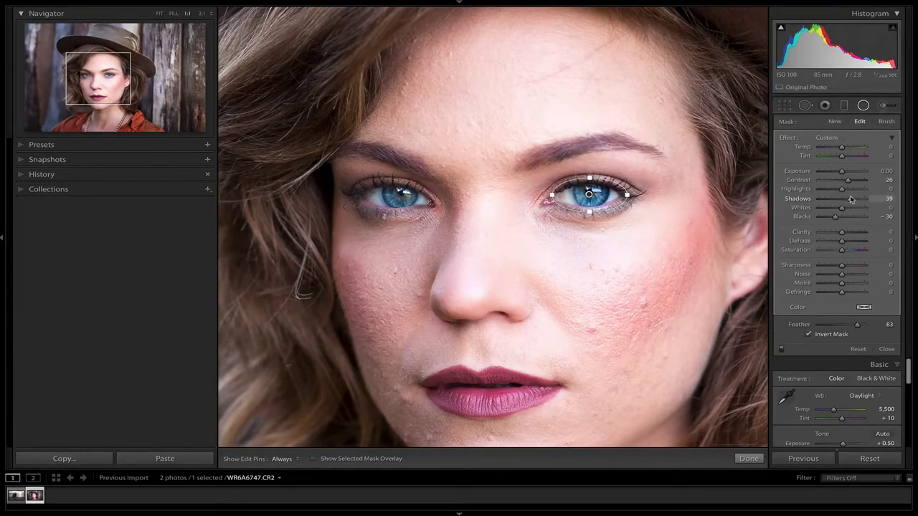
left_click(781, 349)
left_click(781, 350)
left_click(781, 349)
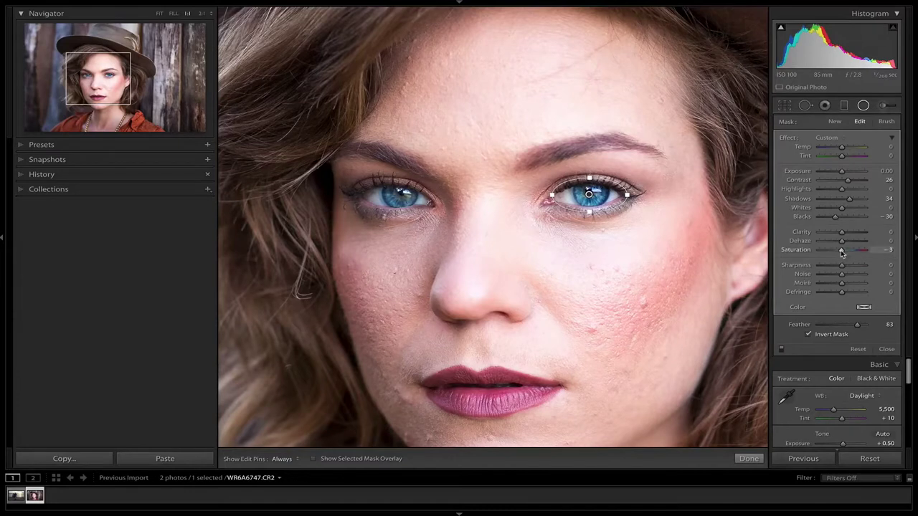
left_click_drag(847, 253, 844, 253)
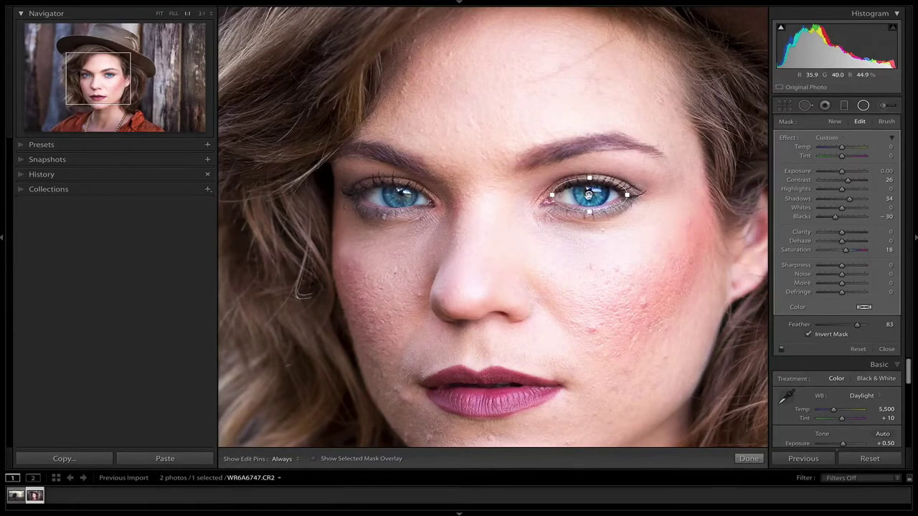
Duplicate the radial filter onto the woman's right eye and rotate its ellipse to match the eye's slant.
right_click(588, 193)
left_click(618, 204)
left_click_drag(588, 195, 385, 196)
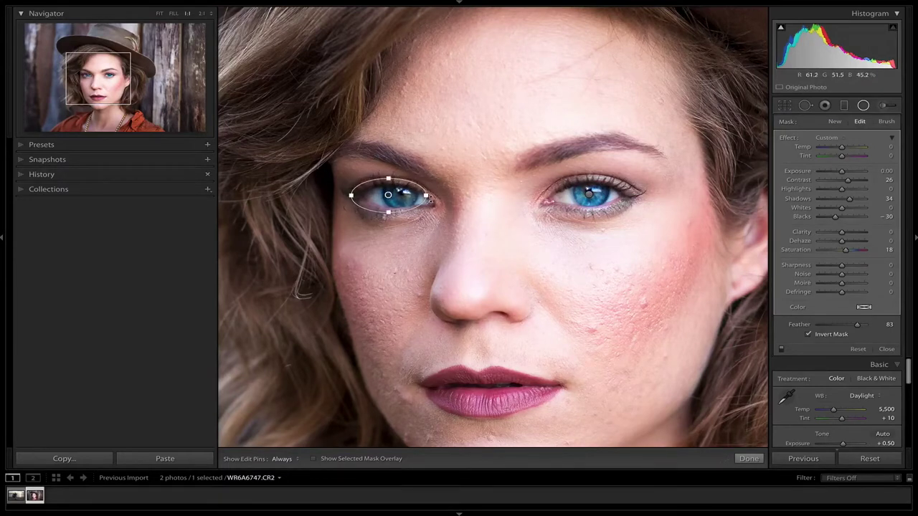
left_click_drag(352, 192, 398, 182)
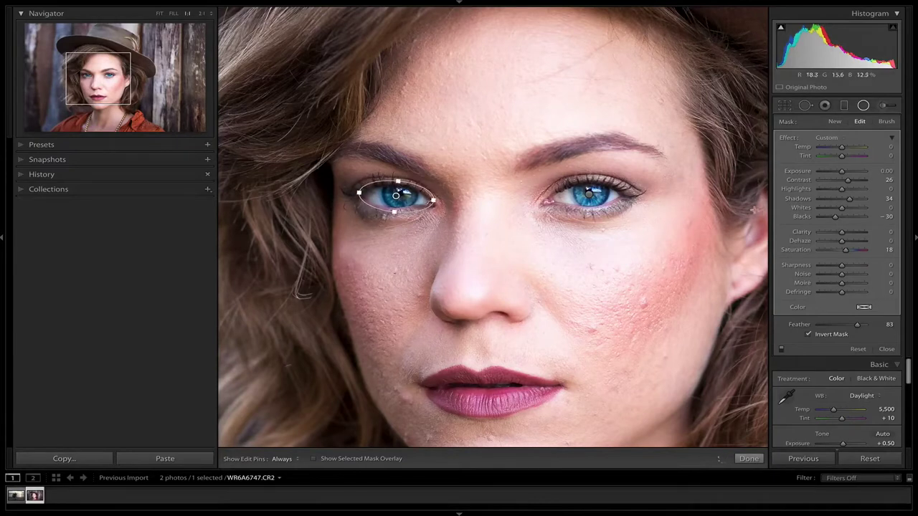
Compare both eyes with the radial filters off and on, and finish the filter edit to view the whole portrait.
left_click(782, 350)
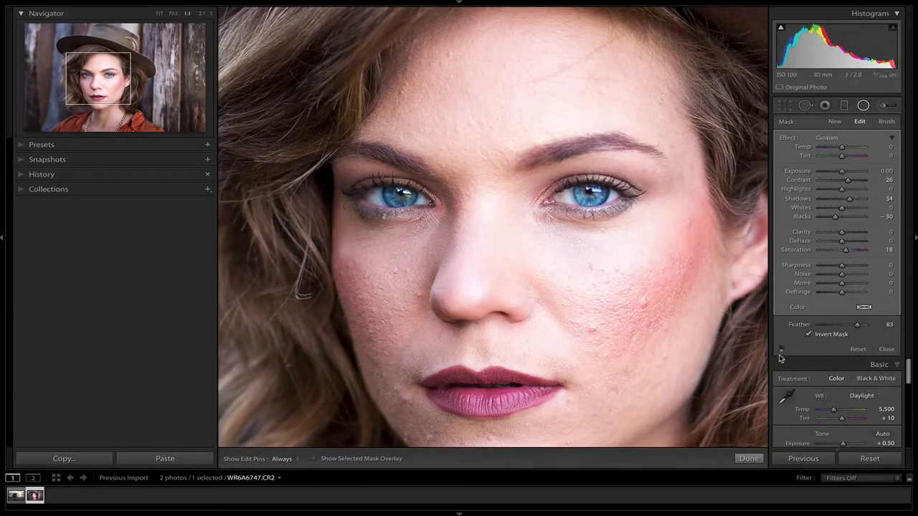
left_click(782, 350)
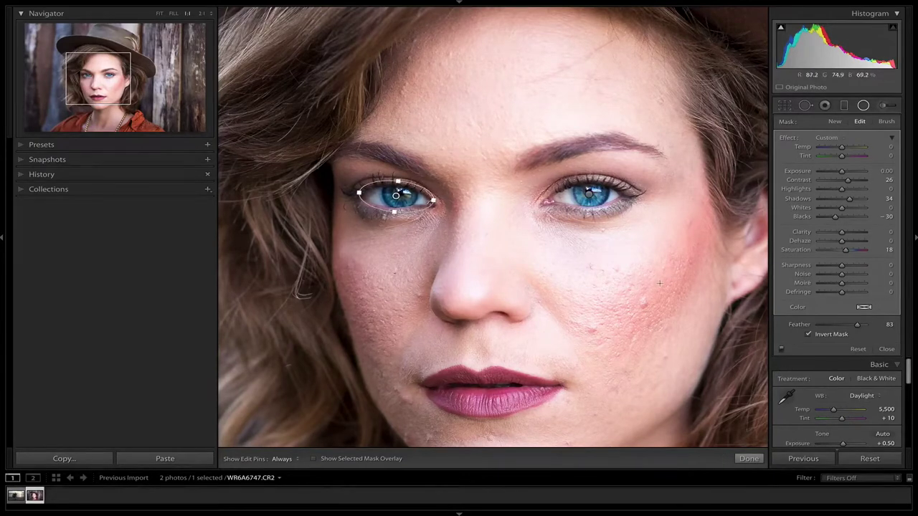
left_click(748, 459)
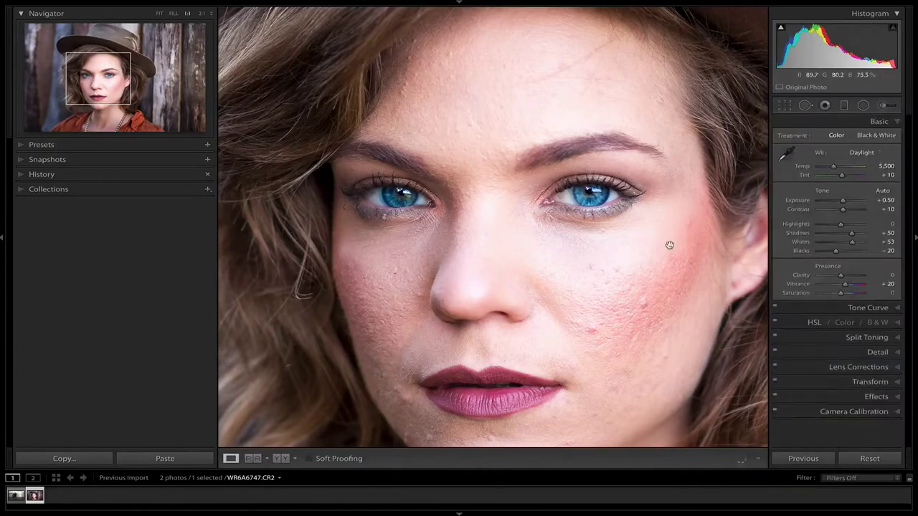
left_click(669, 246)
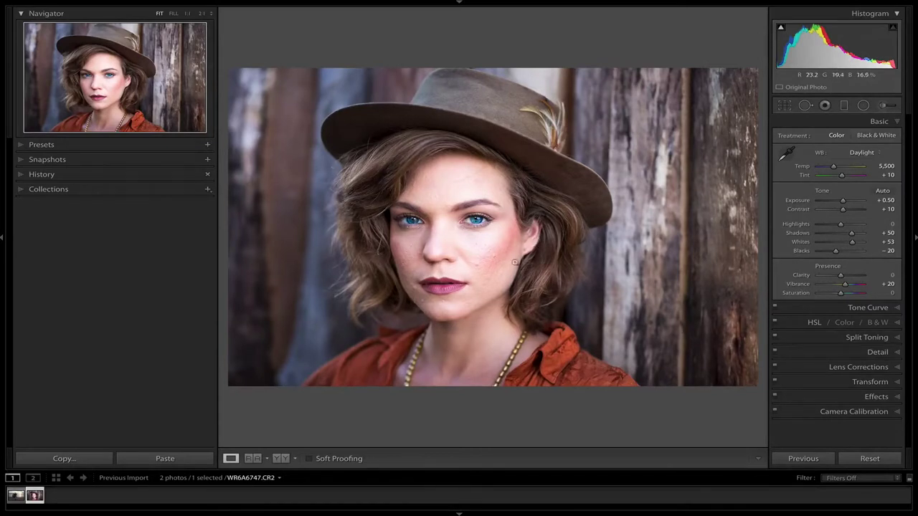
Reopen the radial filter on the woman's left eye and set its Saturation to 11.
left_click(469, 228)
left_click_drag(488, 241, 556, 235)
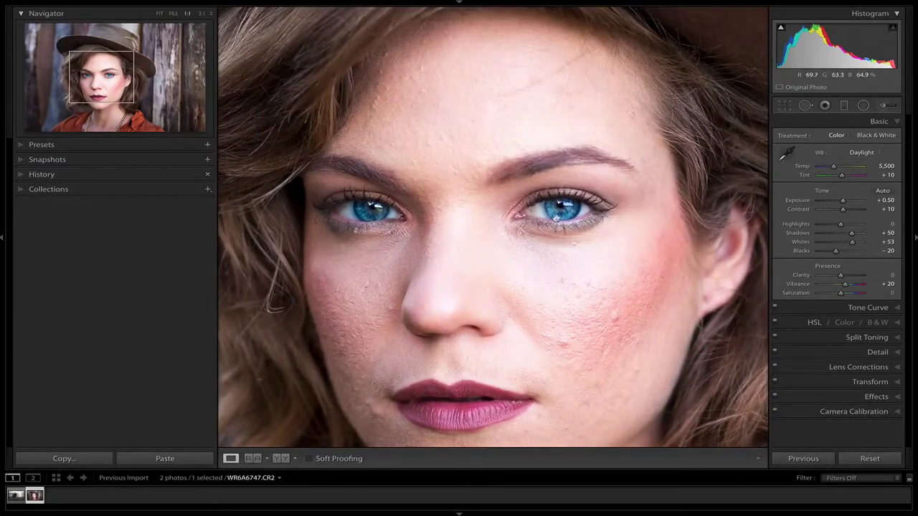
left_click(860, 105)
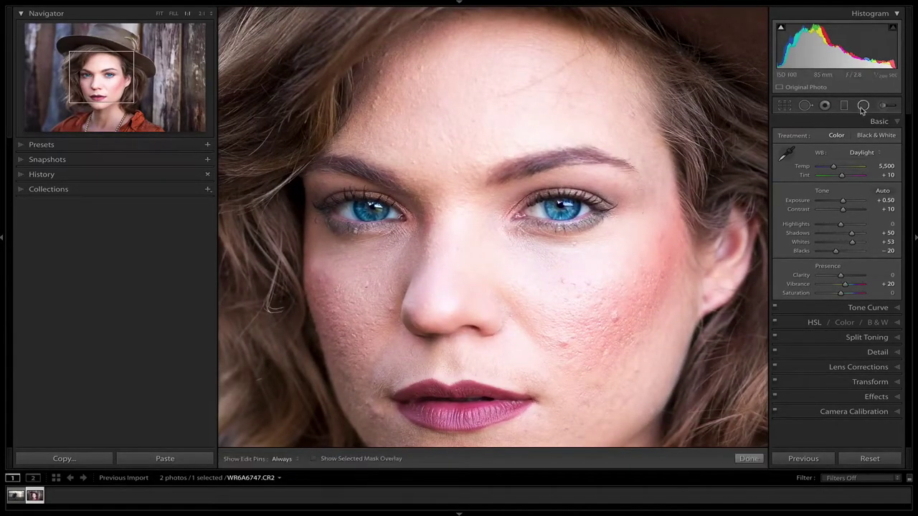
left_click(560, 208)
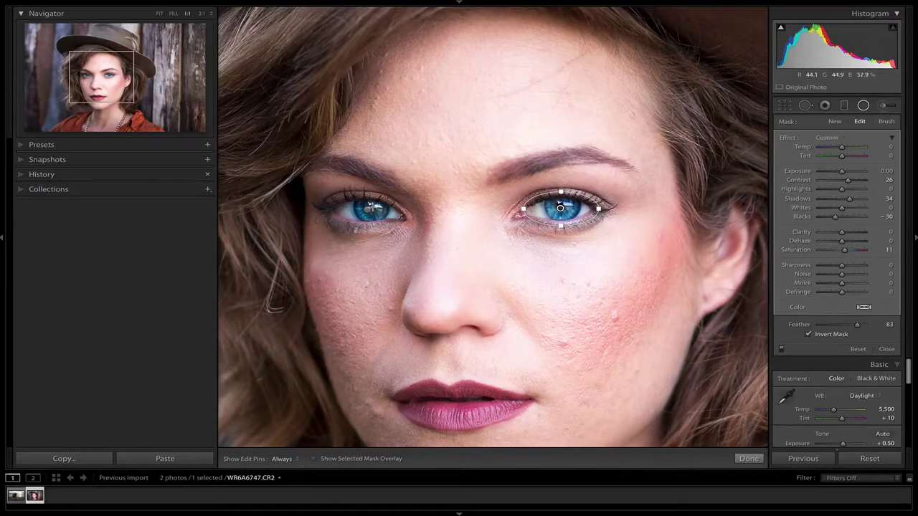
Set the right-eye radial filter to Exposure 0.28 and Shadows 100, and make its ellipse taller around the eye.
left_click(367, 209)
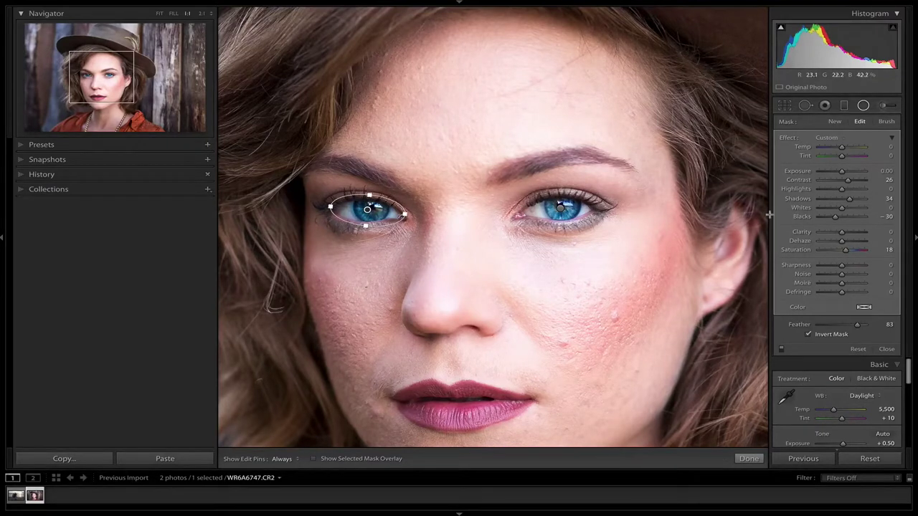
left_click_drag(850, 198, 889, 192)
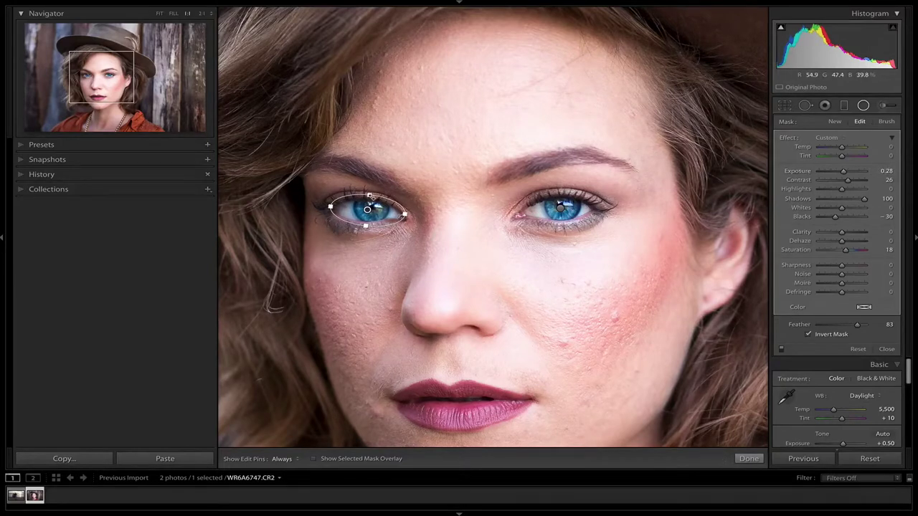
left_click_drag(370, 194, 371, 212)
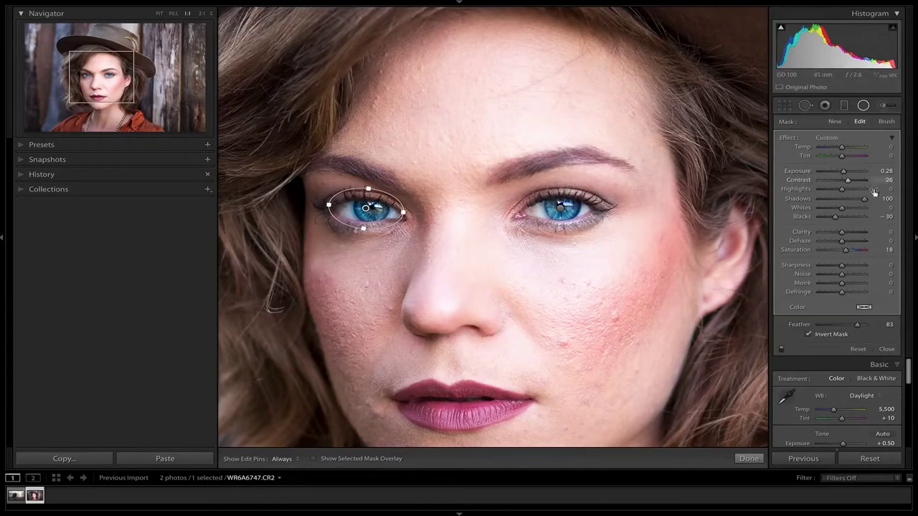
left_click(886, 350)
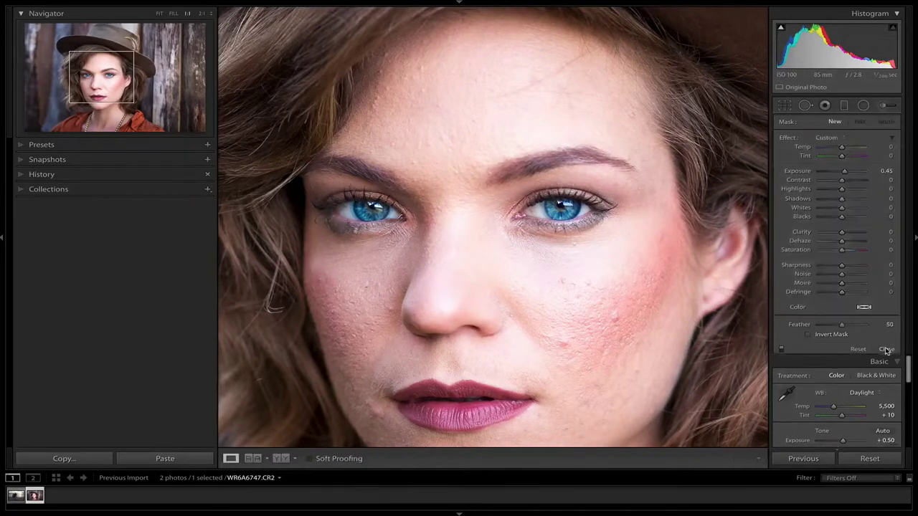
left_click(521, 219)
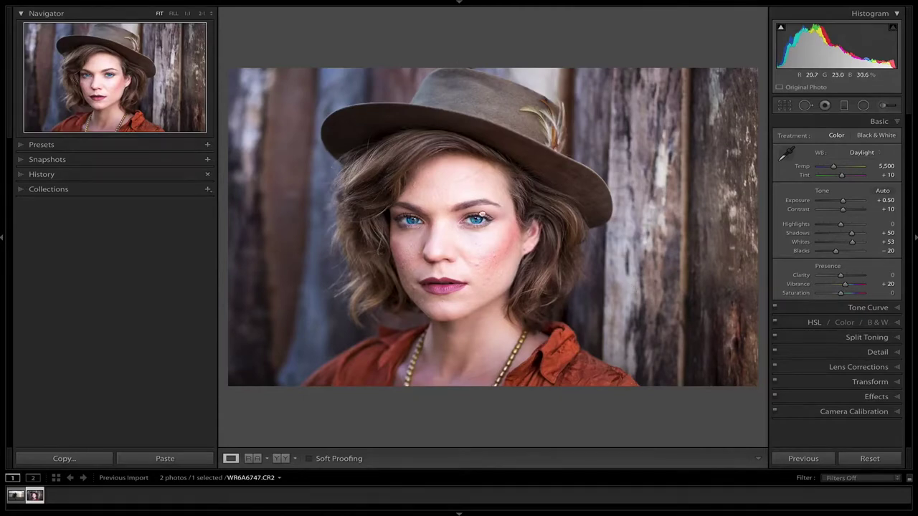
Paint a size 4.0 Adjustment Brush mask with zeroed effects over the white of the woman's left eye at 2:1.
left_click(480, 217)
key("ctrl+equal")
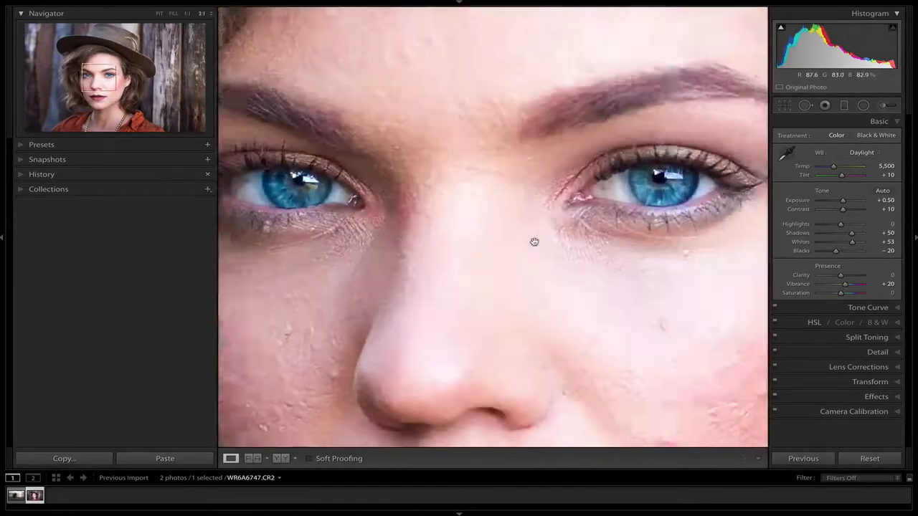
left_click_drag(596, 279, 478, 264)
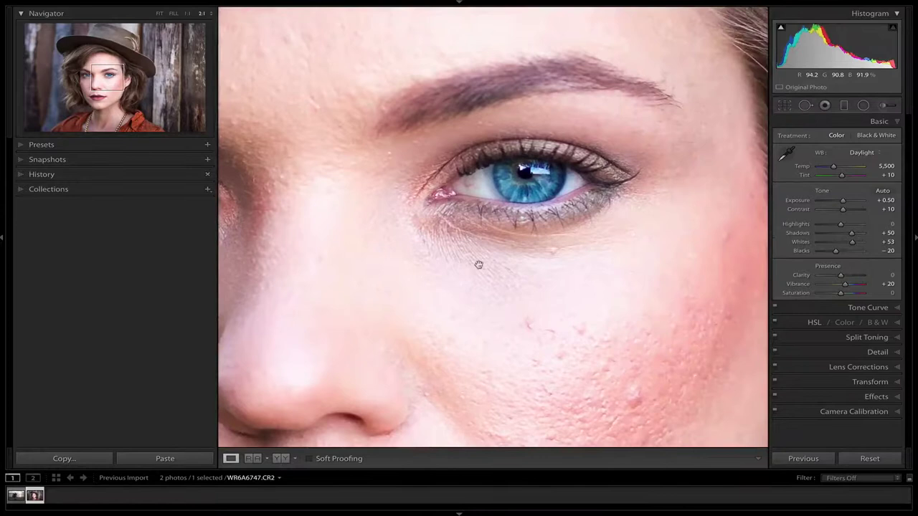
left_click(884, 106)
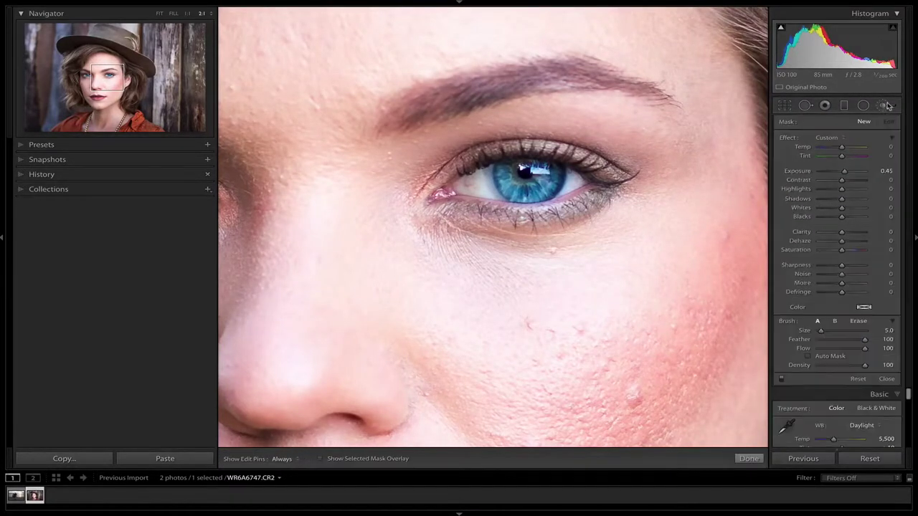
double_click(788, 137)
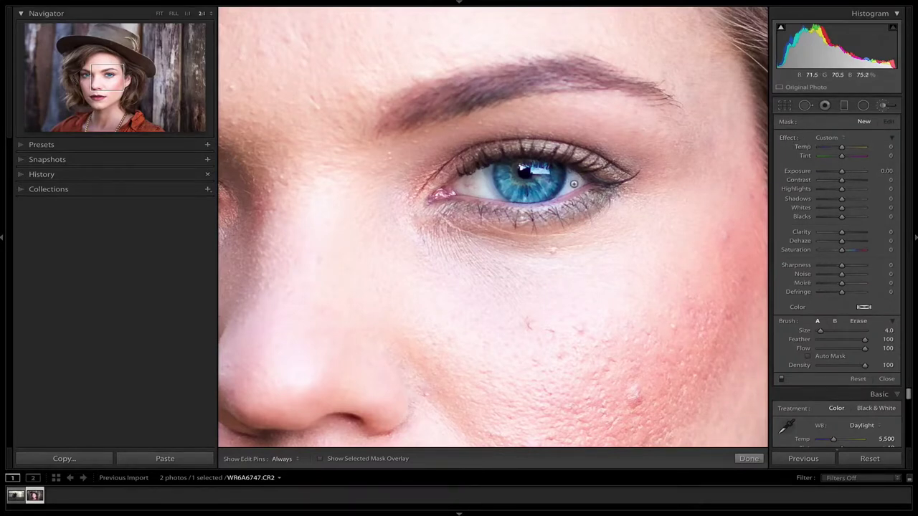
key("h")
left_click(579, 180)
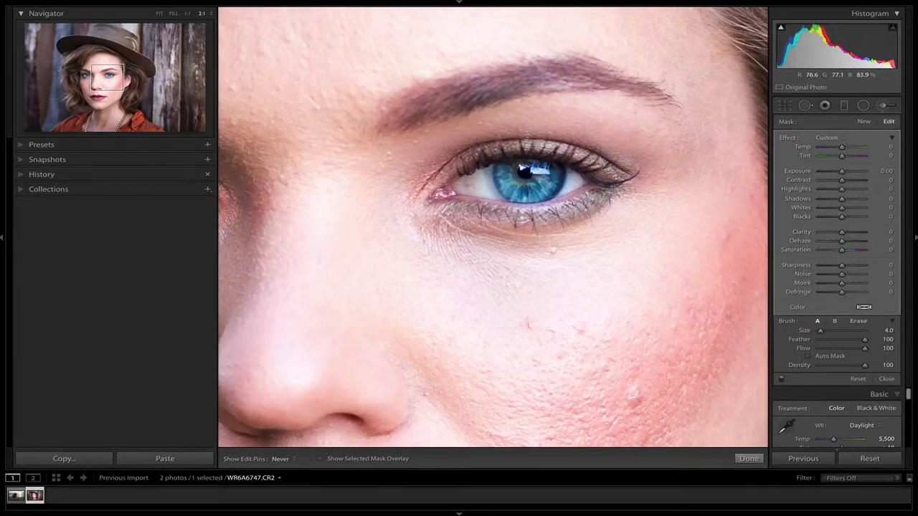
key("h")
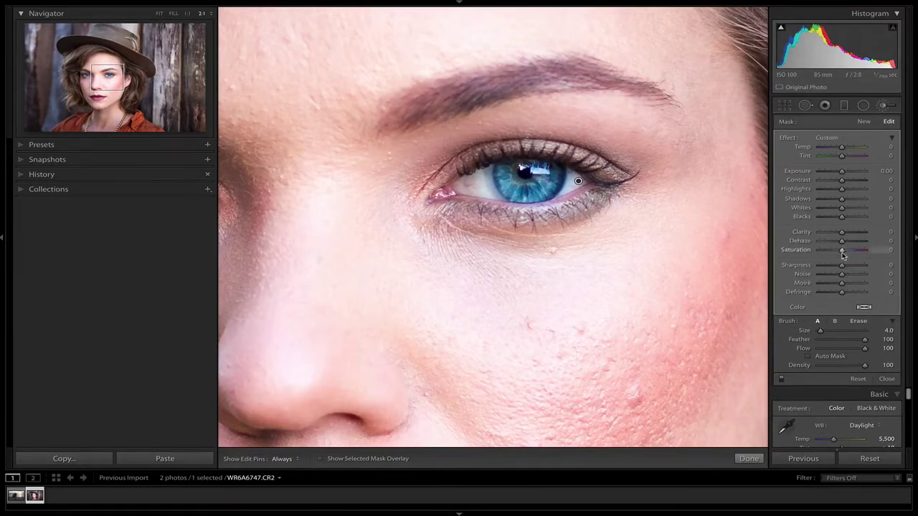
Set the left-eye brush mask's Exposure to 0.30, keep its Saturation at 0, and compare the eye with the brush off and on.
left_click_drag(843, 252, 832, 252)
double_click(834, 251)
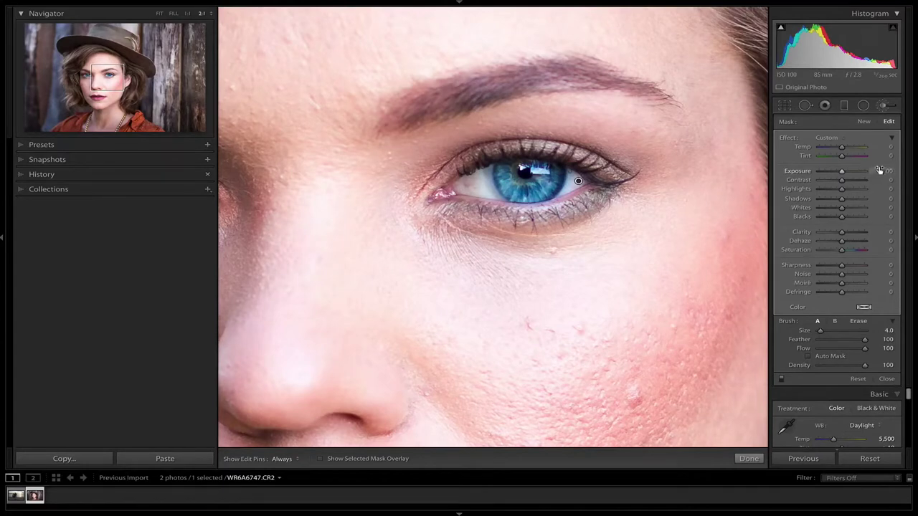
left_click_drag(885, 172, 877, 177)
key("o")
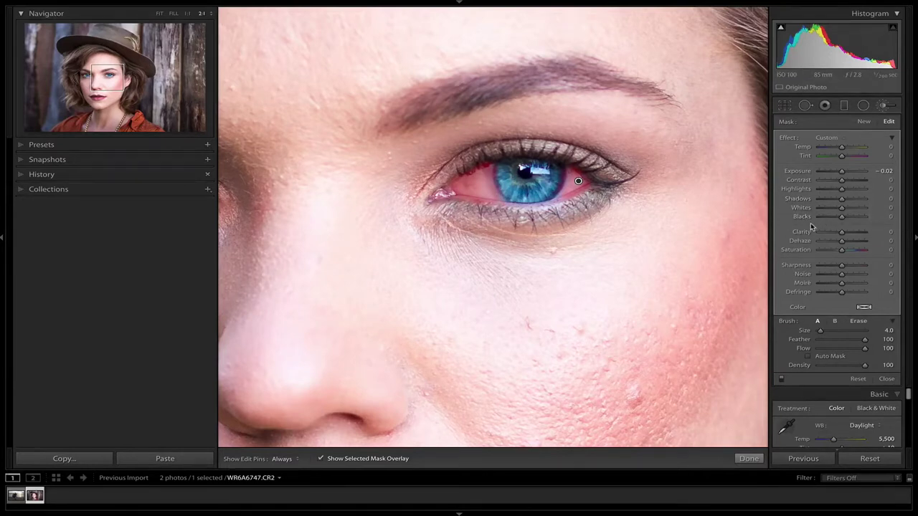
key("o")
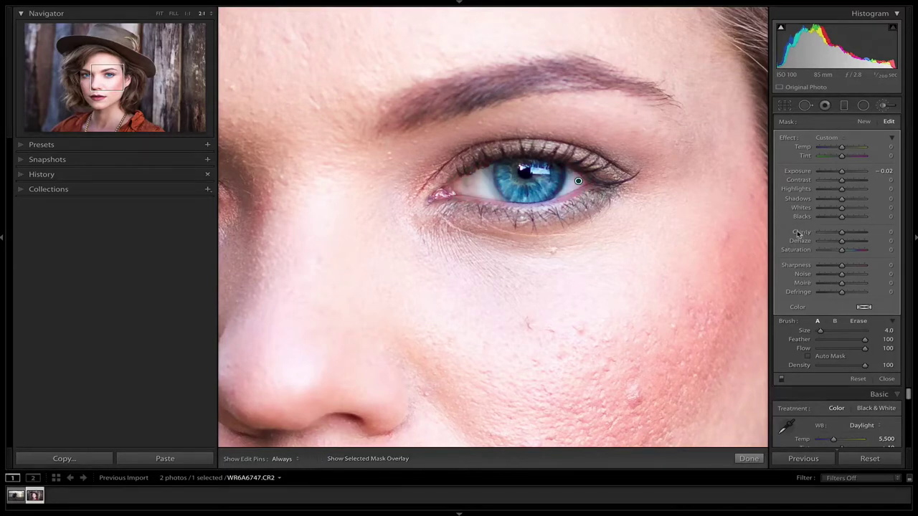
left_click(781, 380)
left_click_drag(884, 171, 889, 171)
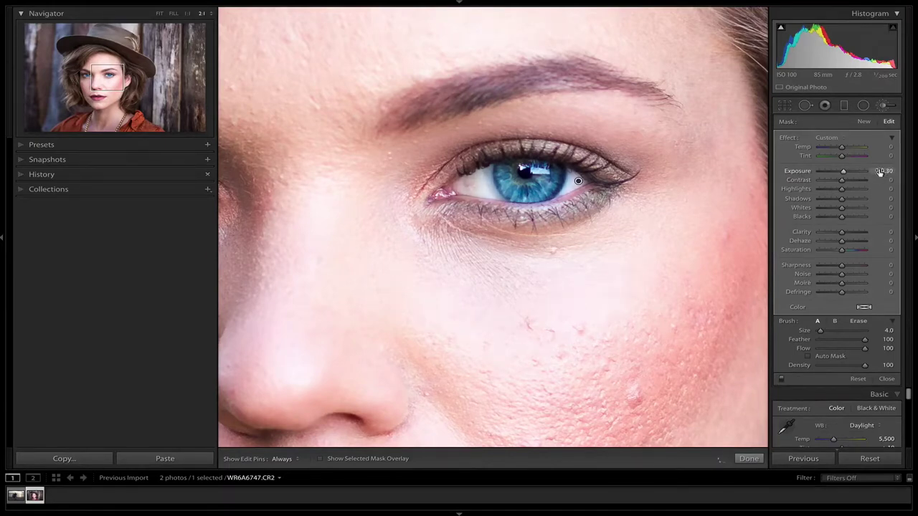
left_click(781, 380)
left_click(781, 379)
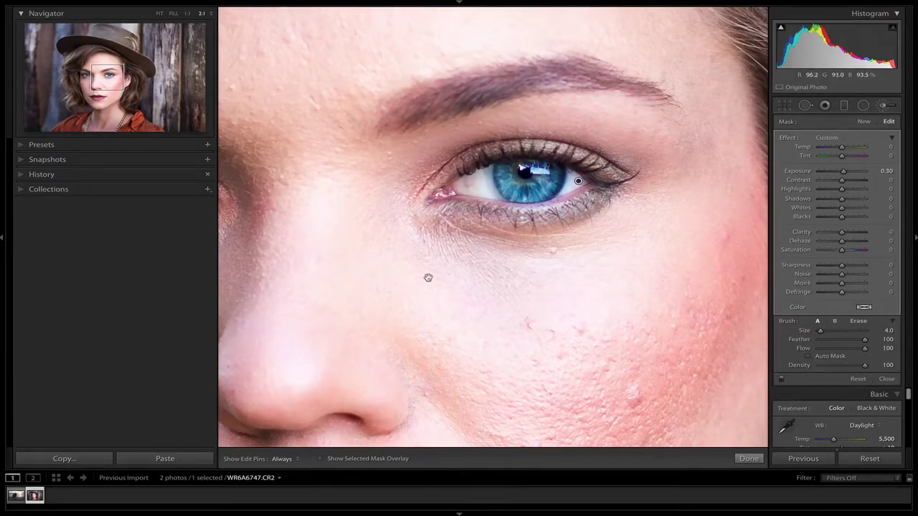
Extend the brush mask over the white of the woman's right eye, reduce the brush size to 2.0, and finish the edit.
left_click_drag(467, 281, 640, 261)
left_click_drag(422, 212, 560, 207)
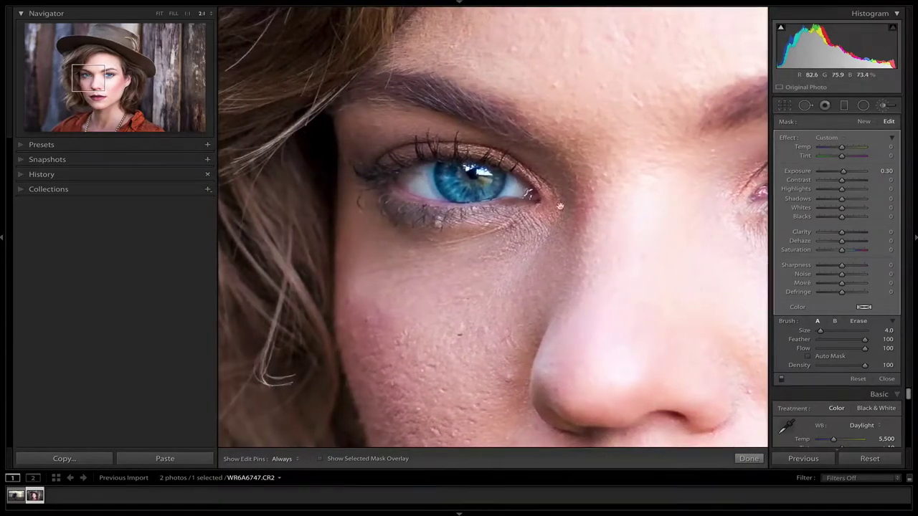
mouse_move(428, 185)
left_mouse_down()
mouse_move(424, 173)
mouse_move(404, 182)
mouse_move(422, 192)
left_mouse_up()
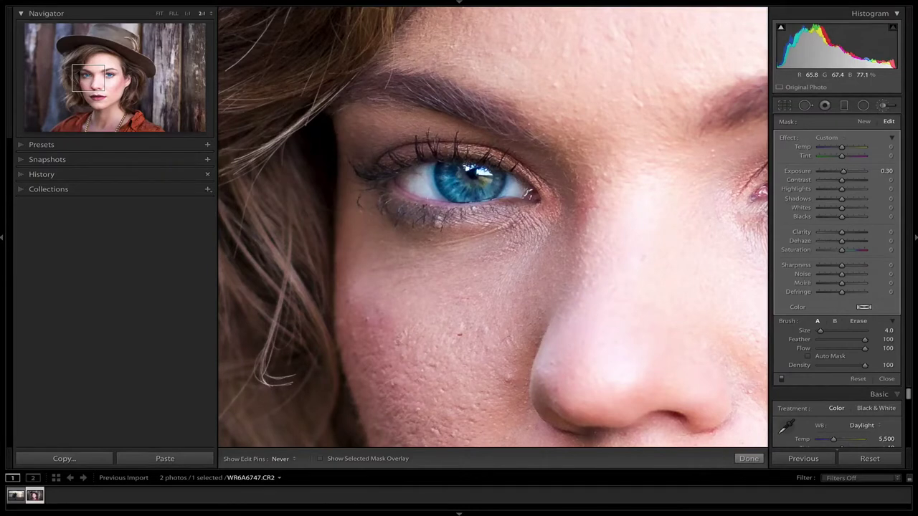
key("h")
key("bracketleft")
key("bracketleft")
key("h")
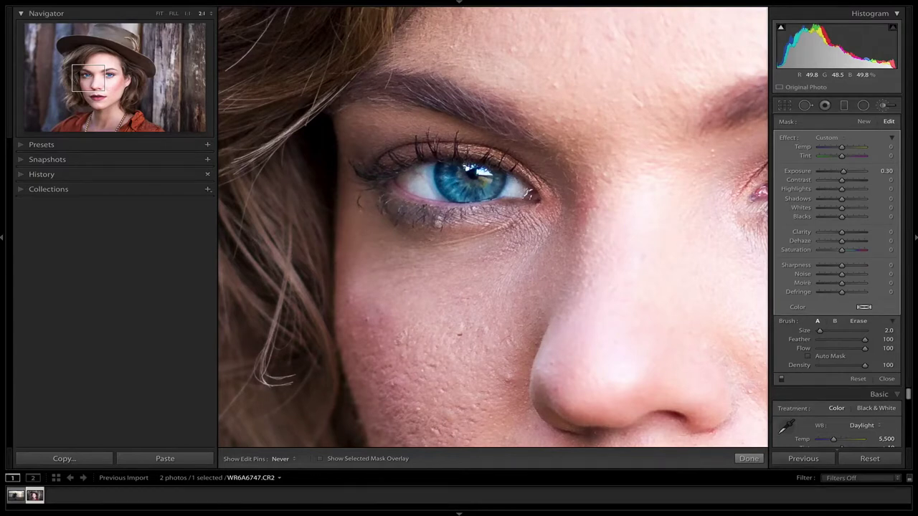
left_click(749, 460)
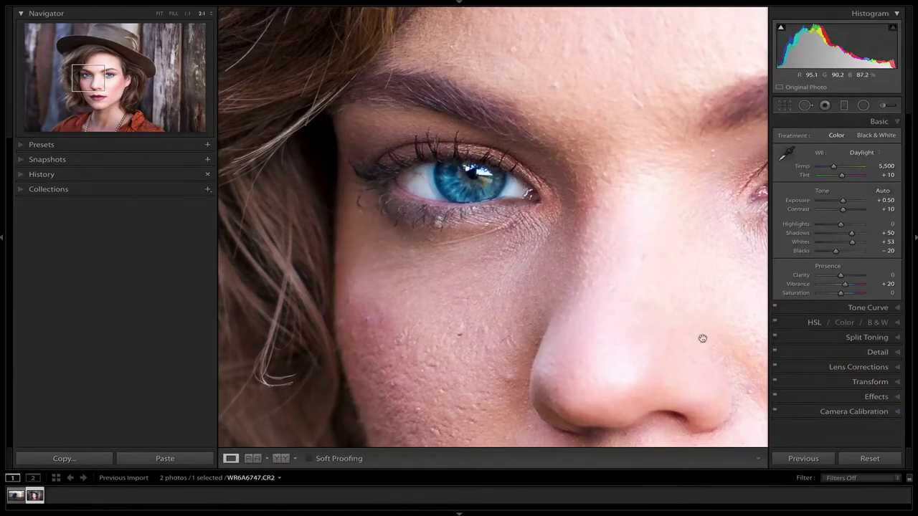
Examine the retouched eyes at 1:1 and compare the whole portrait before and after the edits.
key("ctrl+minus")
key("ctrl+minus")
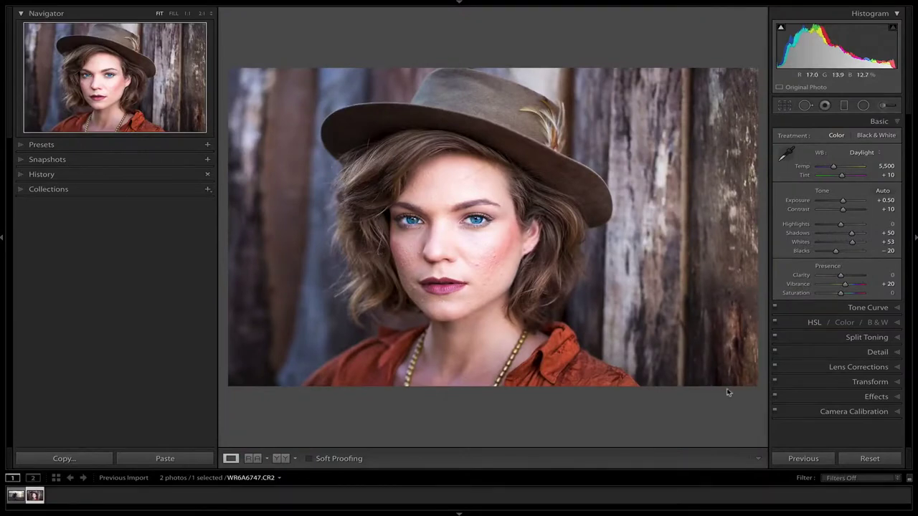
left_click(477, 228)
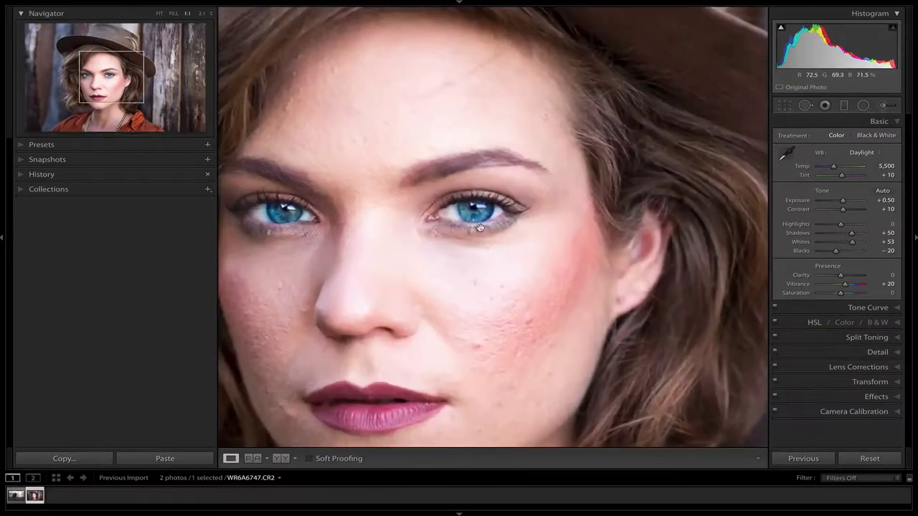
left_click_drag(475, 231, 530, 222)
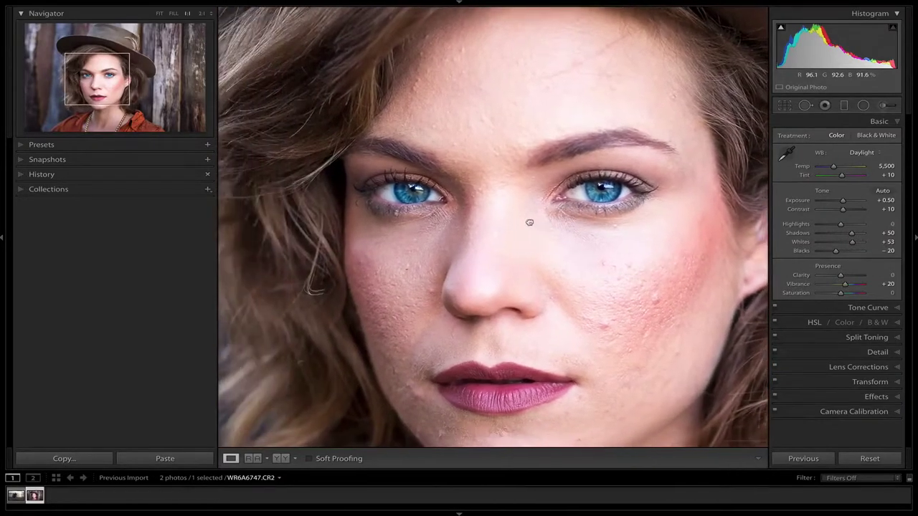
left_click(599, 238)
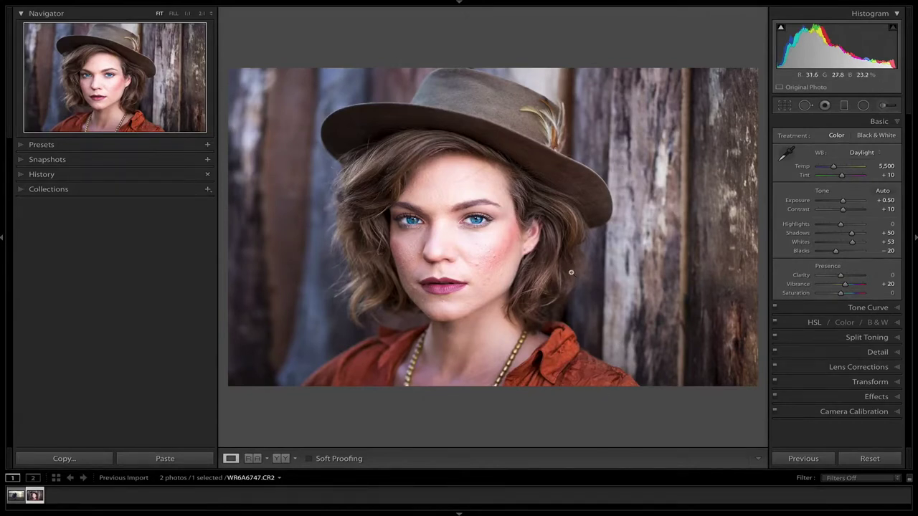
key("backslash")
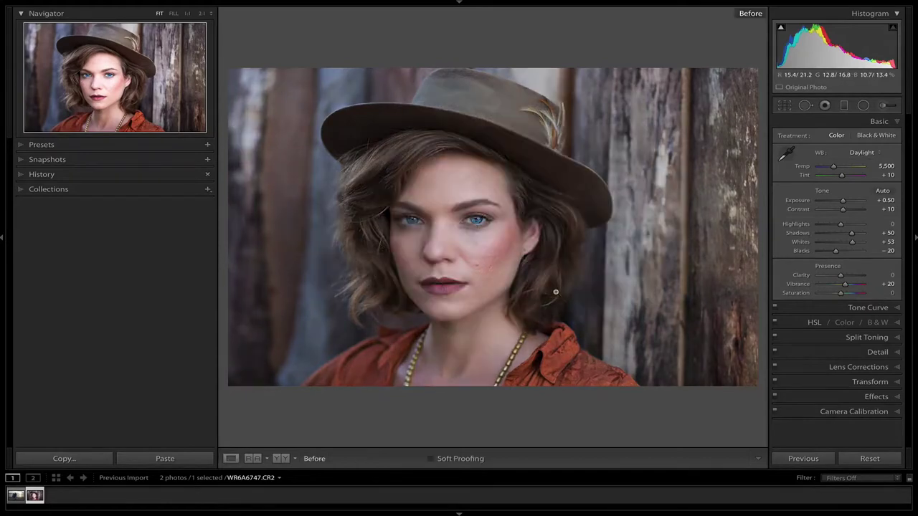
key("backslash")
key("backslash")
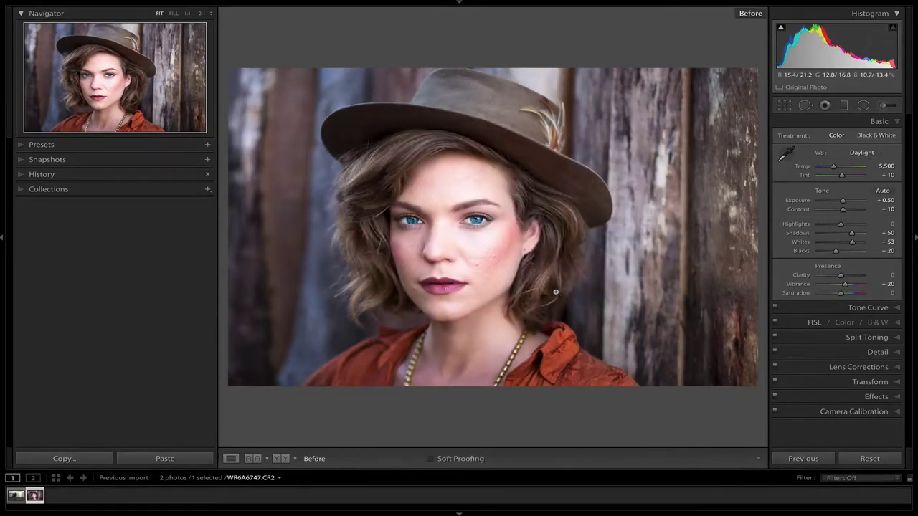
key("backslash")
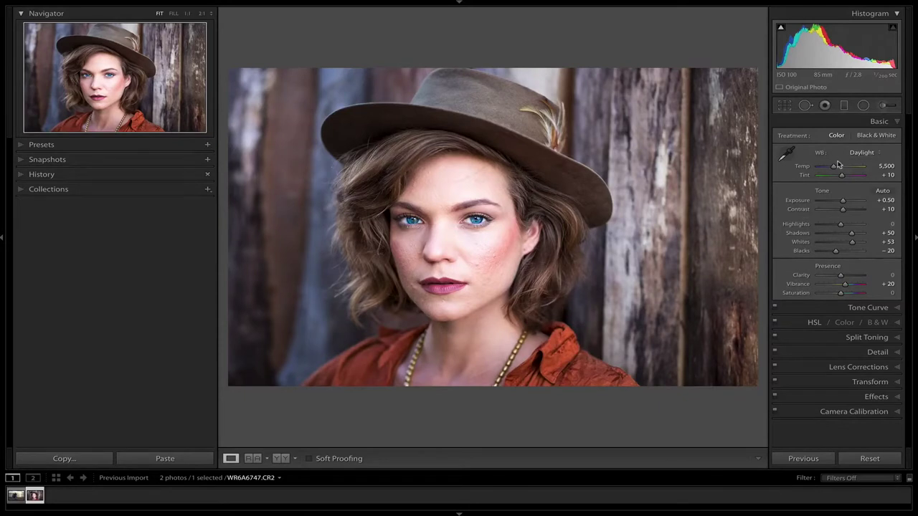
Draw a large radial filter around the woman's head and shoulders with an inverted mask and Feather 86.
left_click(864, 107)
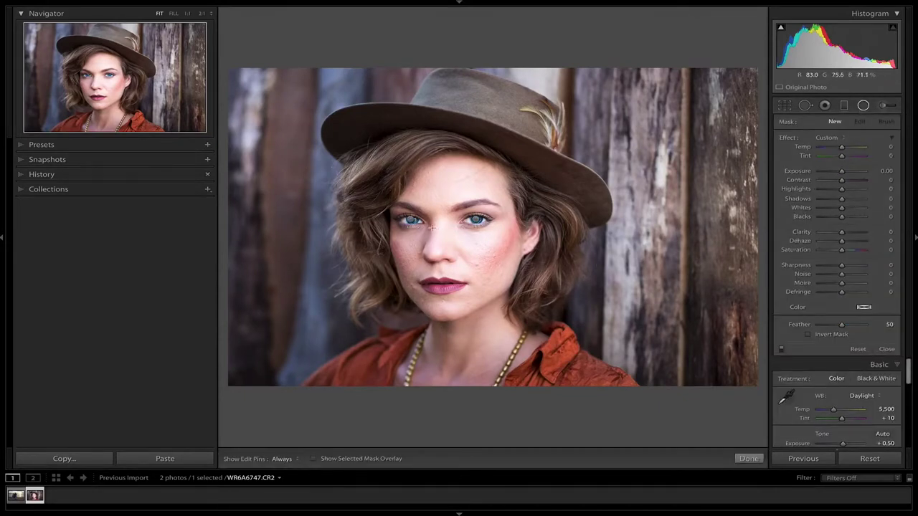
left_click_drag(438, 211, 578, 352)
left_click_drag(425, 238, 445, 268)
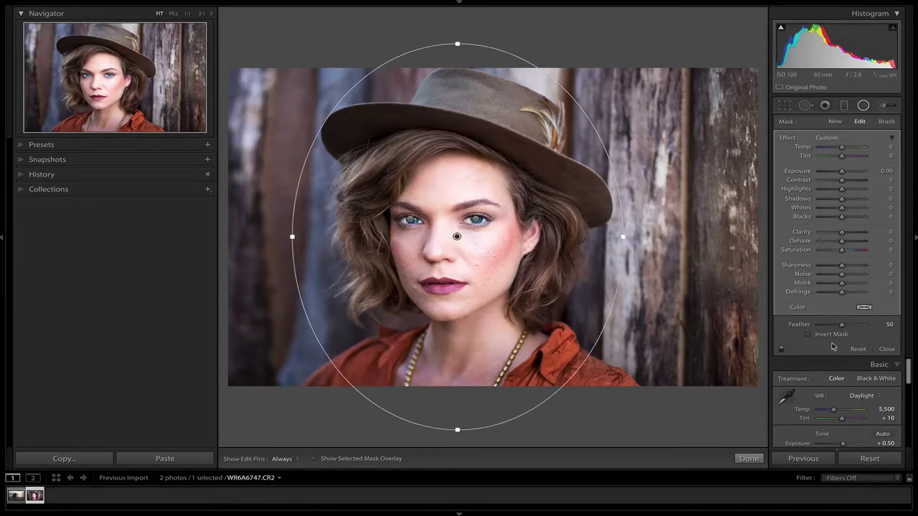
left_click(809, 334)
left_click_drag(842, 324, 858, 325)
Try warming the area inside the large radial filter with a Temp of 9.
left_click(883, 148)
key("Return")
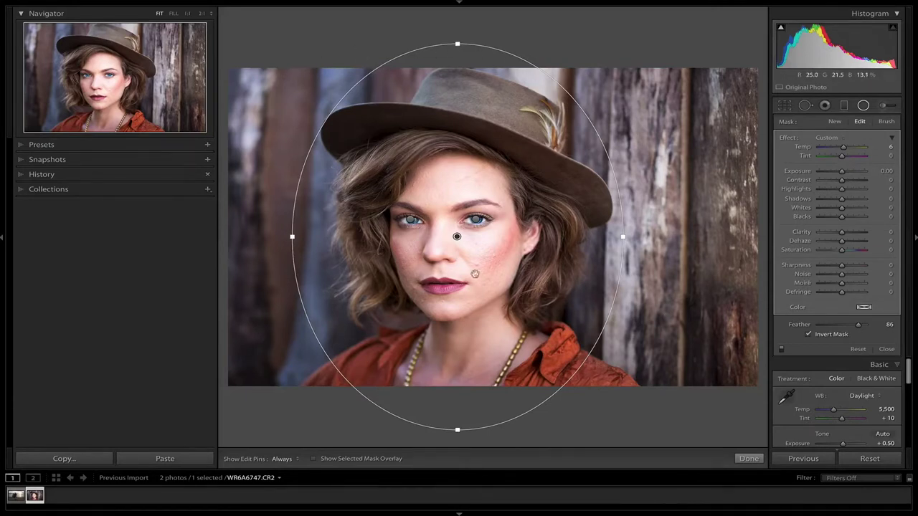
left_click_drag(877, 153, 878, 149)
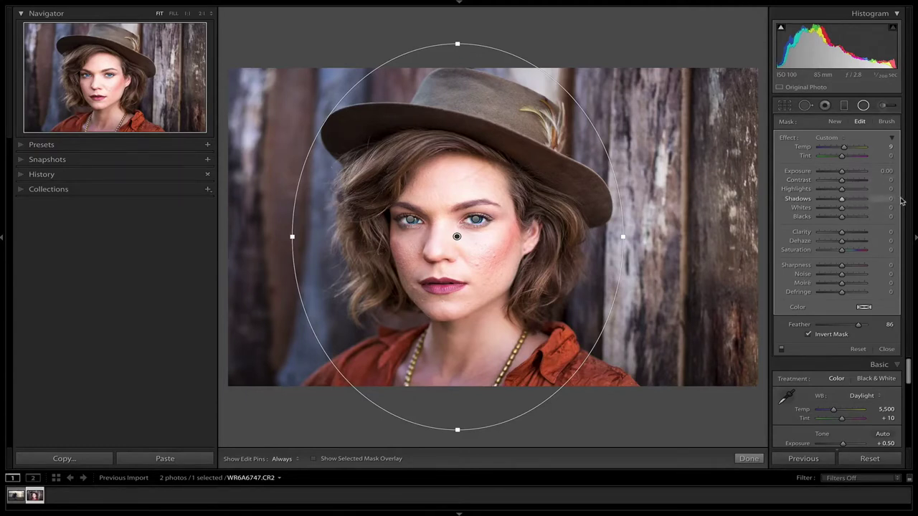
Set the large radial filter's Shadows to 51 and reset its Temp to 0.
left_click_drag(842, 199, 866, 199)
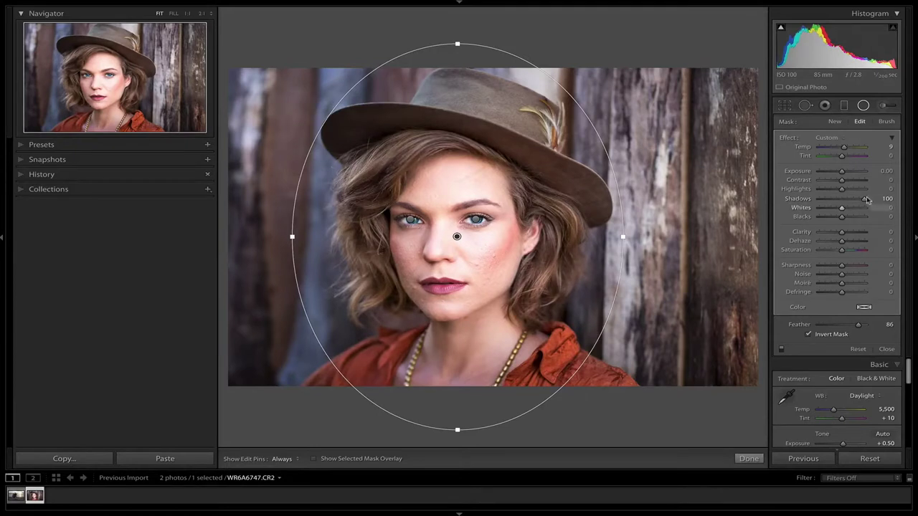
mouse_move(866, 200)
left_mouse_down()
mouse_move(845, 200)
mouse_move(859, 201)
left_mouse_up()
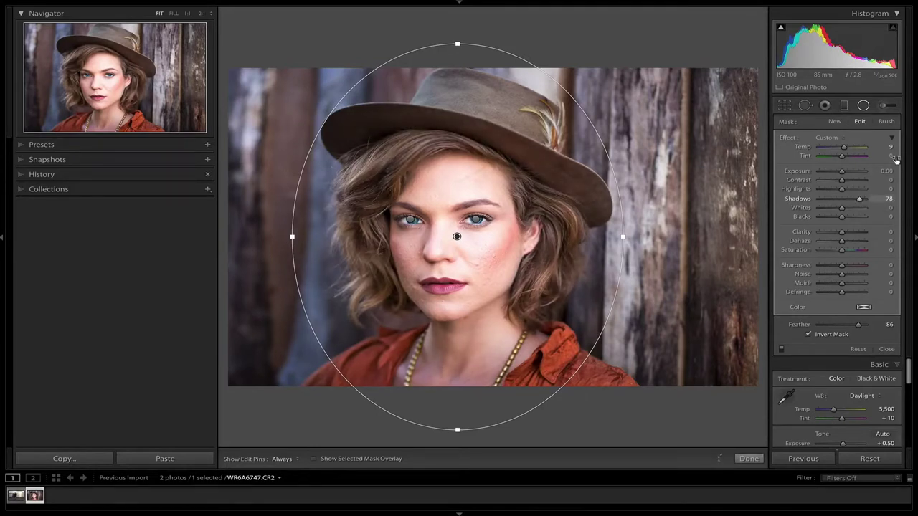
double_click(804, 148)
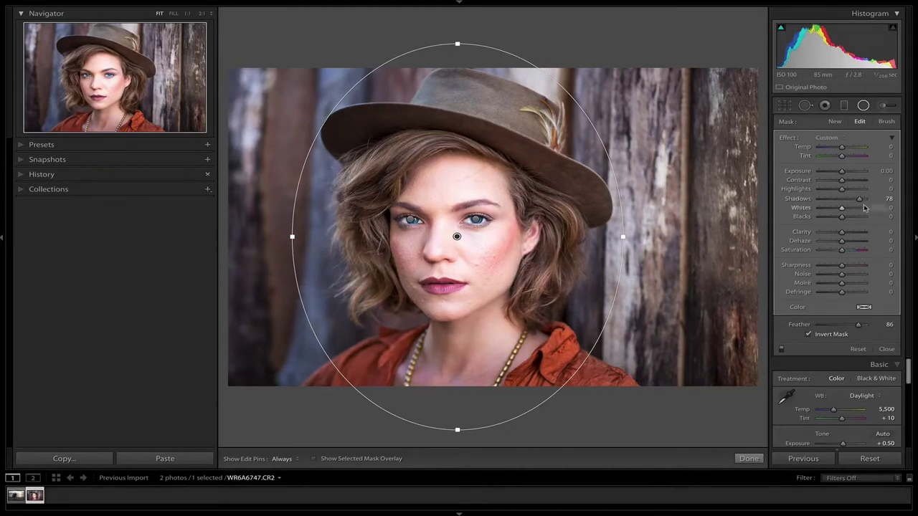
left_click_drag(859, 199, 853, 201)
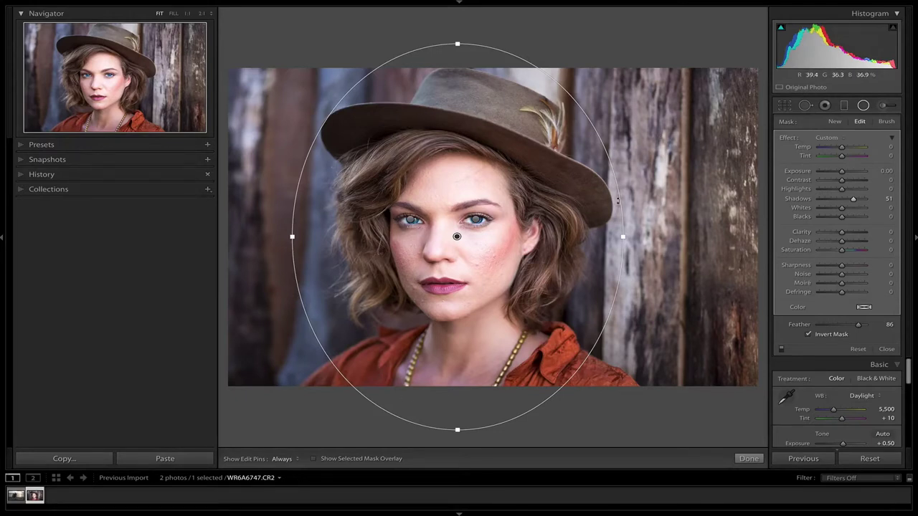
Finish the radial filter edit and compare the whole portrait before and after.
left_click(749, 459)
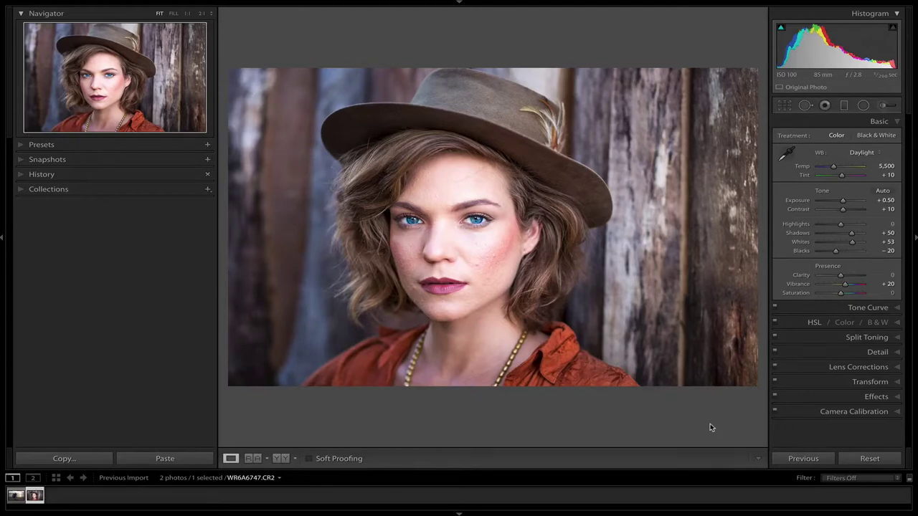
key("backslash")
key("backslash")
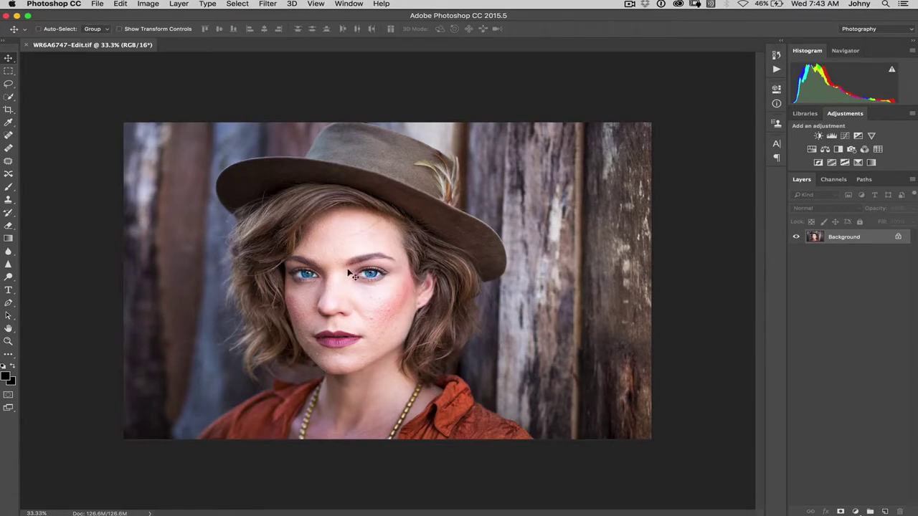
In Photoshop, duplicate the Background layer and set up a 45 px Spot Healing Brush over the forehead at 200%.
left_click(8, 135)
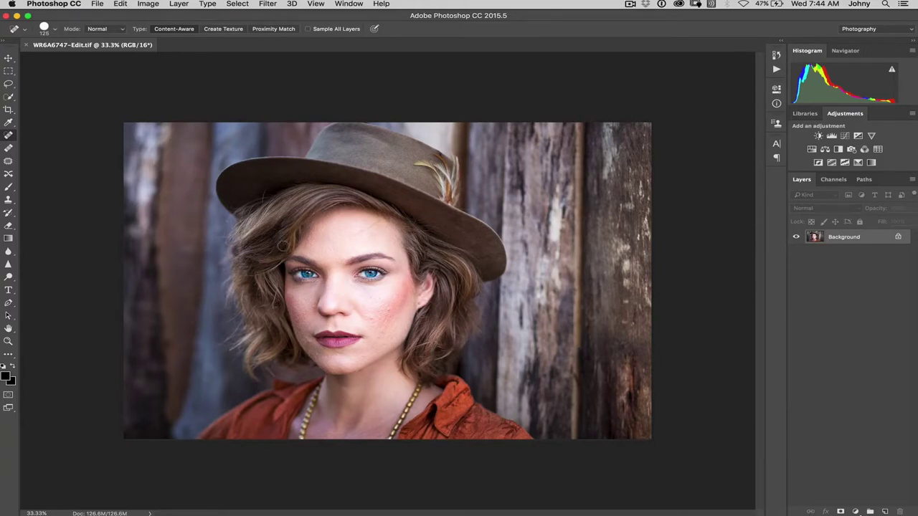
key("super+j")
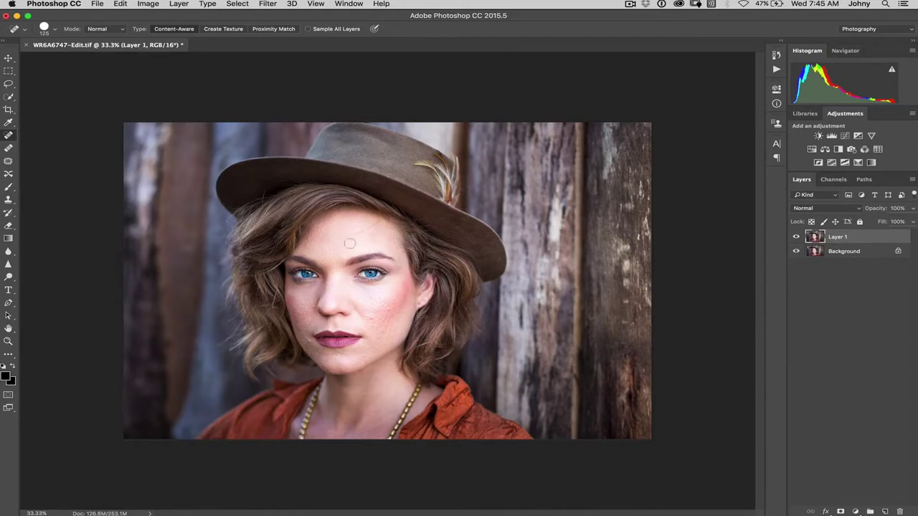
key("super+plus")
key("super+plus")
key("super+plus")
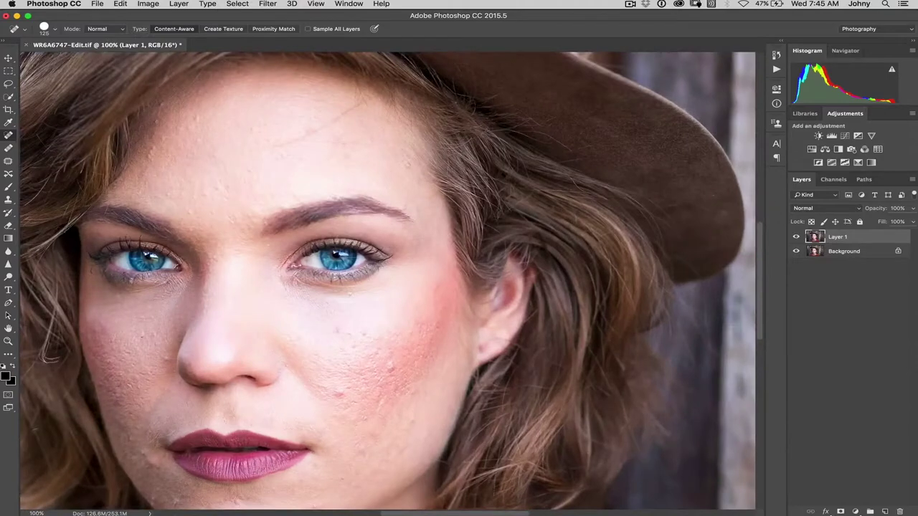
left_click_drag(262, 137, 382, 217)
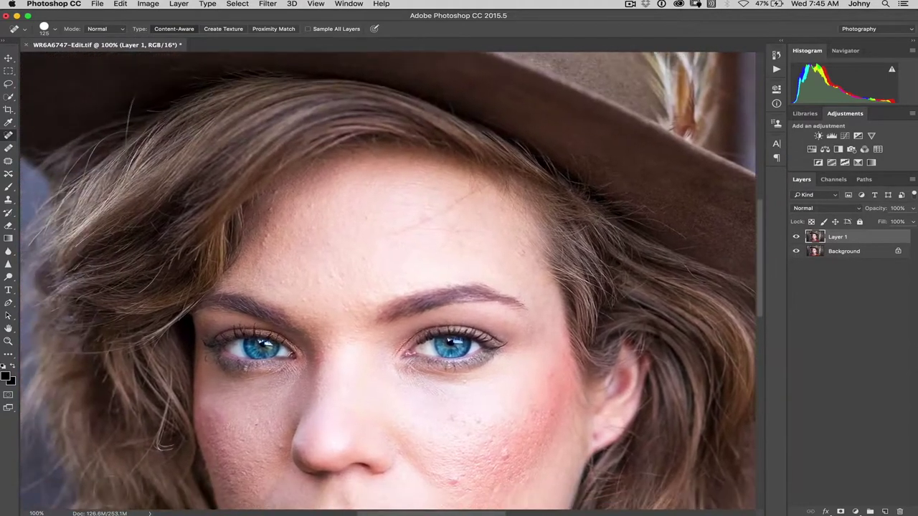
key("bracketleft")
key("bracketleft")
key("bracketleft")
key("bracketleft")
key("bracketleft")
key("super+plus")
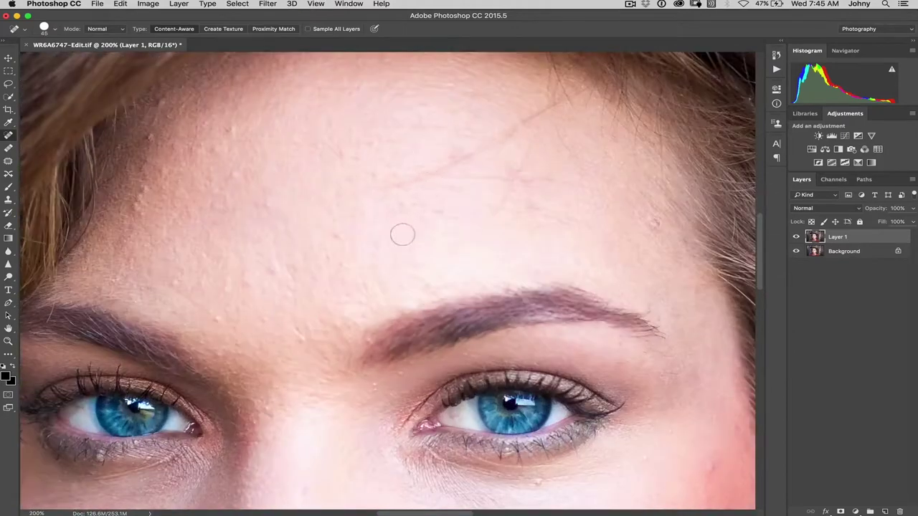
Heal the stray hair, fine lines and blemish on the forehead above the woman's left eye, and check the brush settings.
left_click_drag(409, 190, 357, 251)
mouse_move(494, 161)
left_mouse_down()
mouse_move(391, 220)
mouse_move(317, 246)
left_mouse_up()
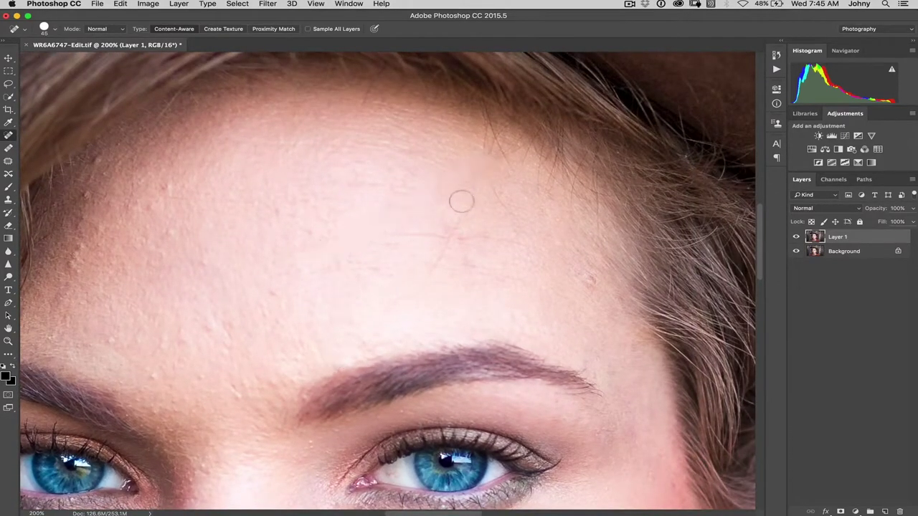
left_click_drag(461, 199, 427, 276)
left_click_drag(449, 203, 402, 214)
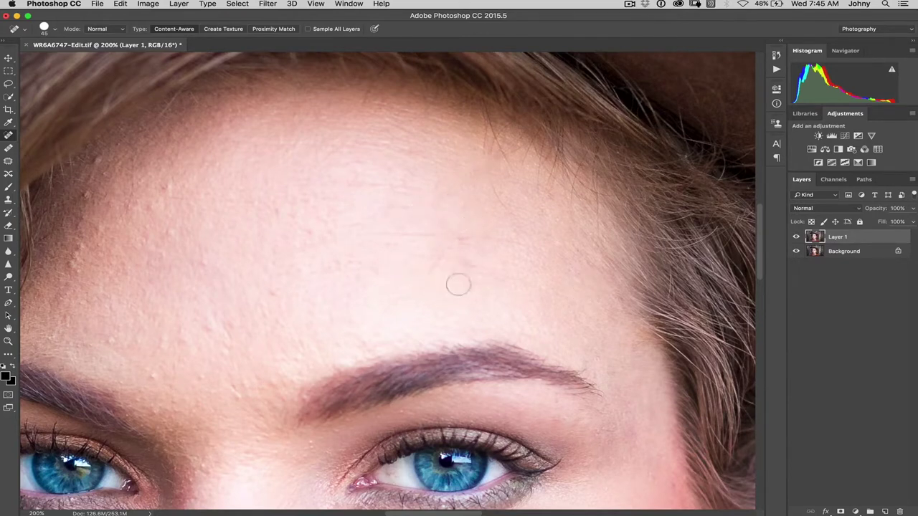
right_click(29, 139)
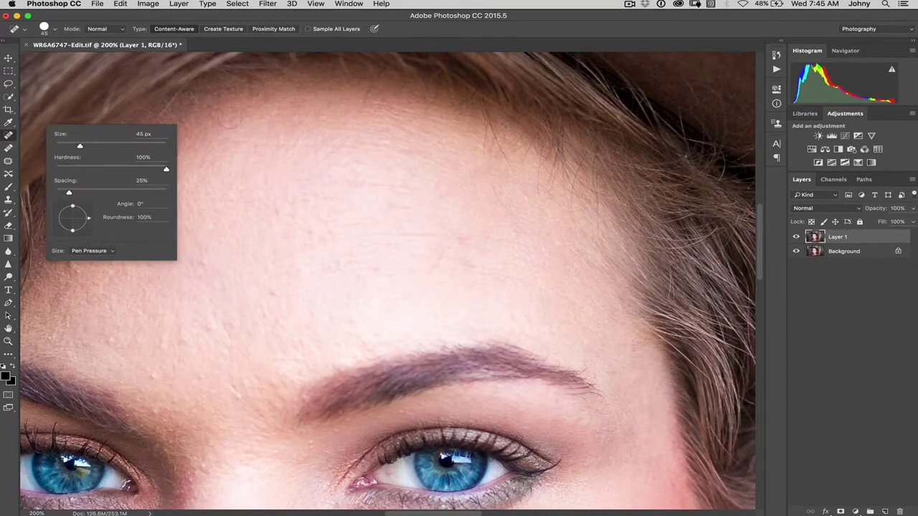
key("Return")
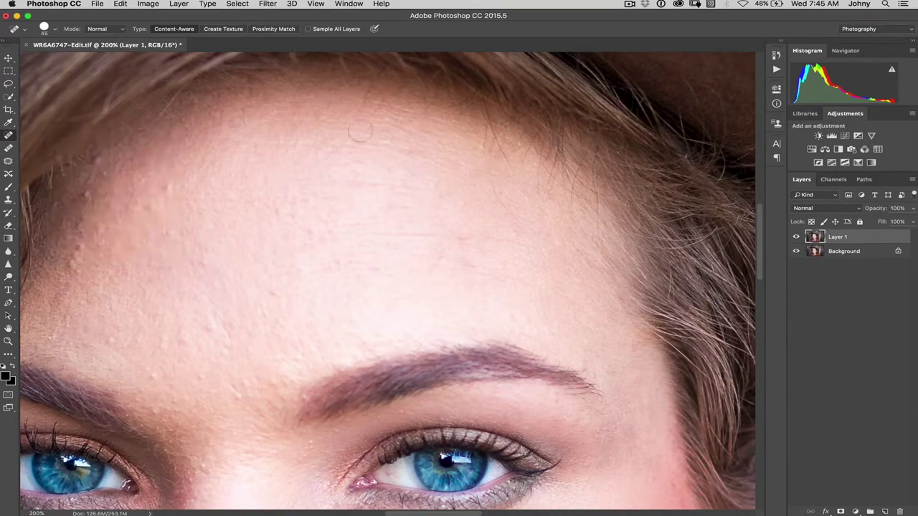
Patch the small bumps on the forehead above the woman's right eyebrow with clean skin, using the Patch tool.
left_click(10, 163)
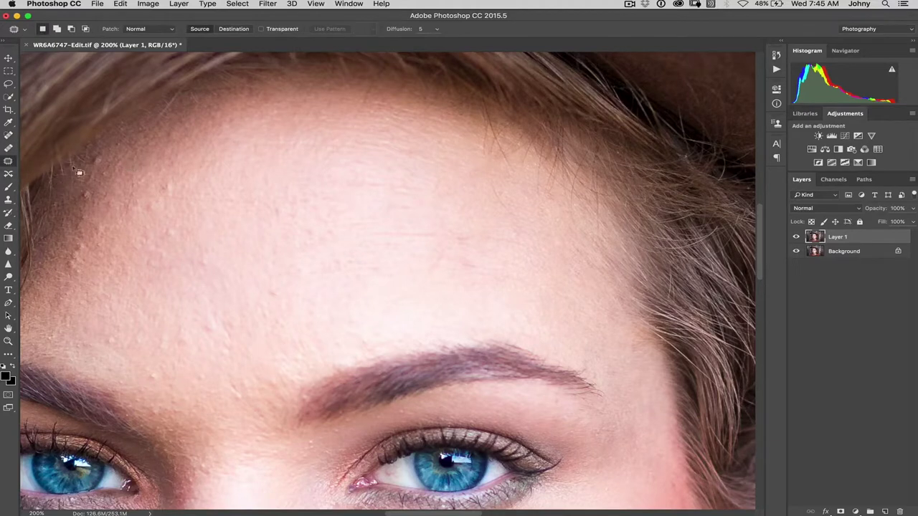
mouse_move(175, 185)
left_mouse_down()
mouse_move(158, 196)
mouse_move(170, 194)
mouse_move(168, 182)
mouse_move(198, 190)
left_mouse_up()
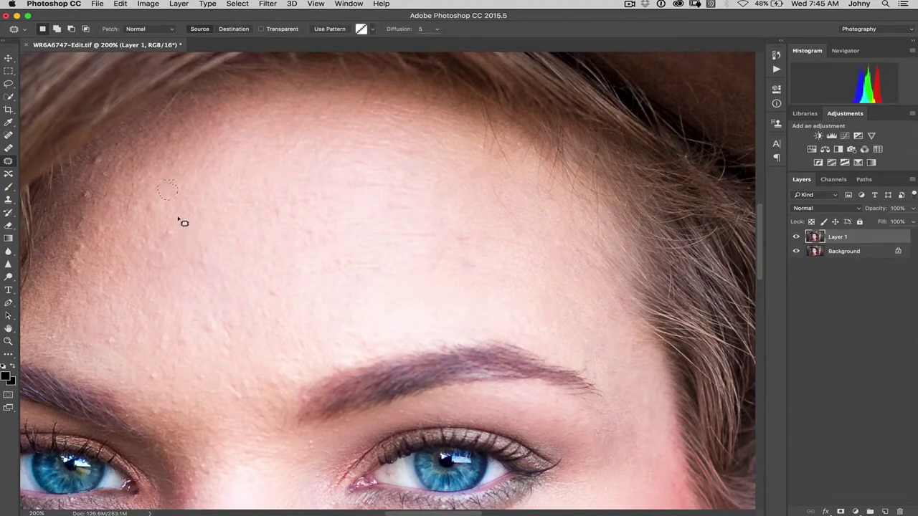
mouse_move(179, 223)
left_mouse_down()
mouse_move(157, 228)
mouse_move(175, 222)
mouse_move(193, 236)
left_mouse_up()
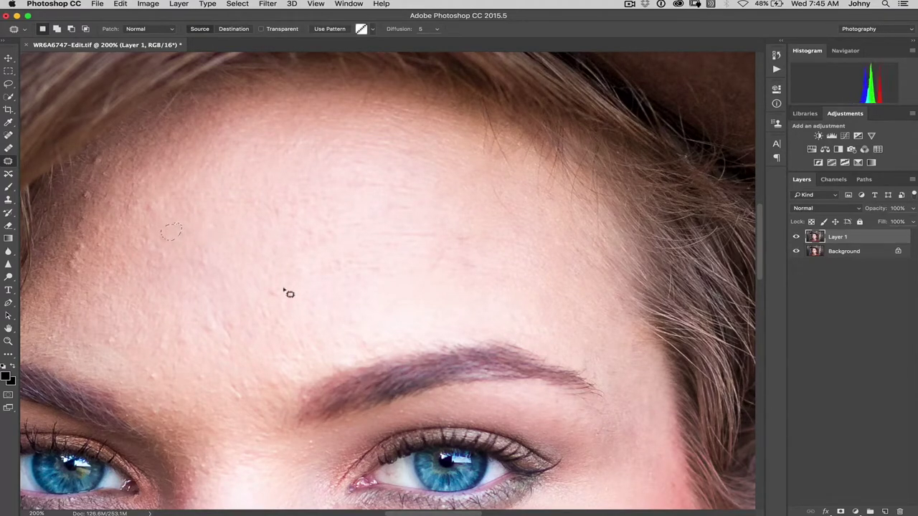
mouse_move(286, 294)
left_mouse_down()
mouse_move(259, 288)
mouse_move(282, 290)
left_mouse_up()
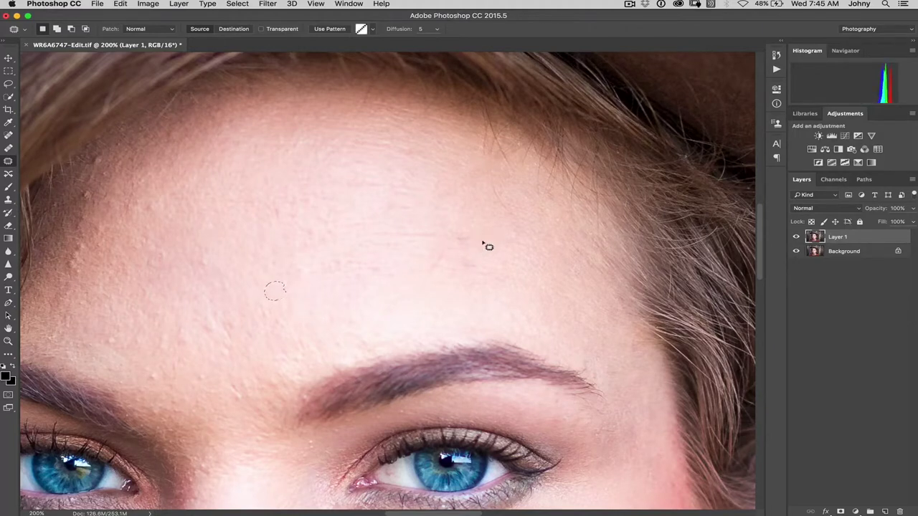
Patch the blemishes along the hairline above her right eye and the spot above the inner end of that eyebrow.
left_click(86, 191)
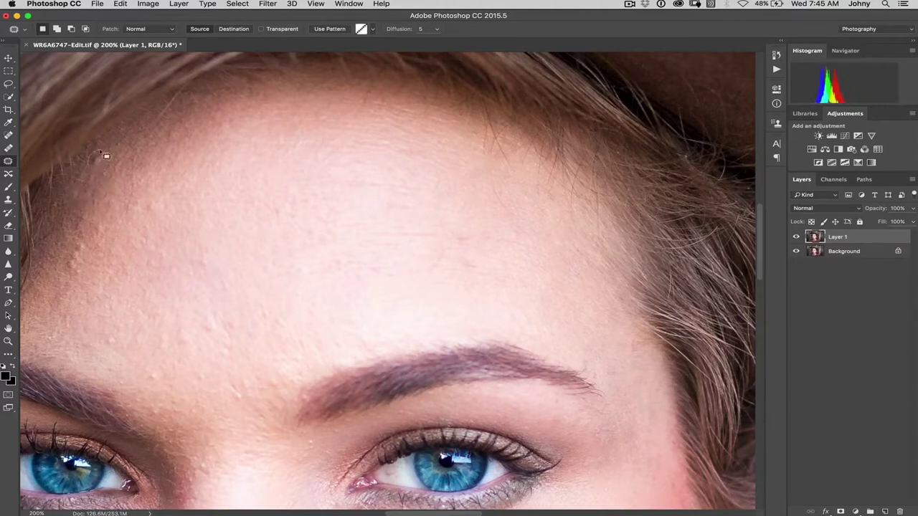
mouse_move(106, 188)
left_mouse_down()
mouse_move(98, 160)
mouse_move(111, 151)
left_mouse_up()
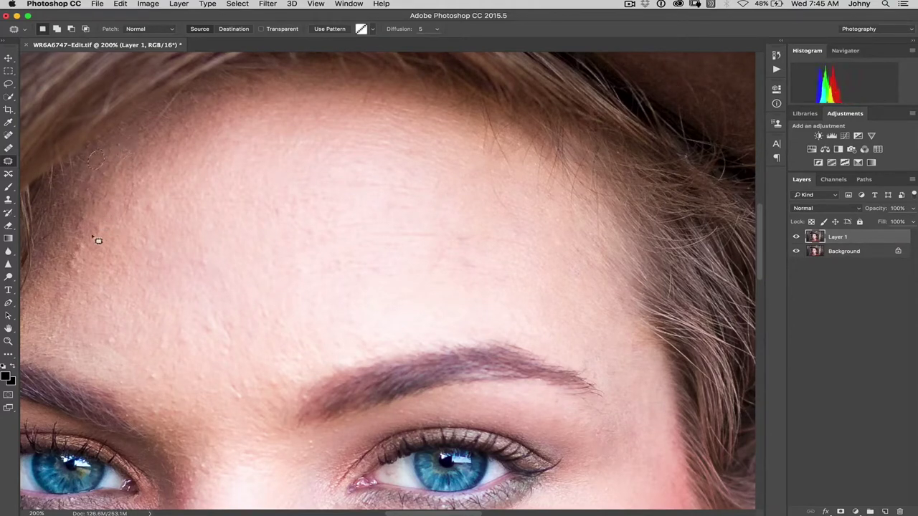
key("super+d")
mouse_move(69, 253)
left_mouse_down()
mouse_move(81, 229)
mouse_move(84, 245)
mouse_move(108, 203)
mouse_move(86, 242)
mouse_move(91, 265)
mouse_move(115, 270)
mouse_move(81, 249)
mouse_move(102, 208)
left_mouse_up()
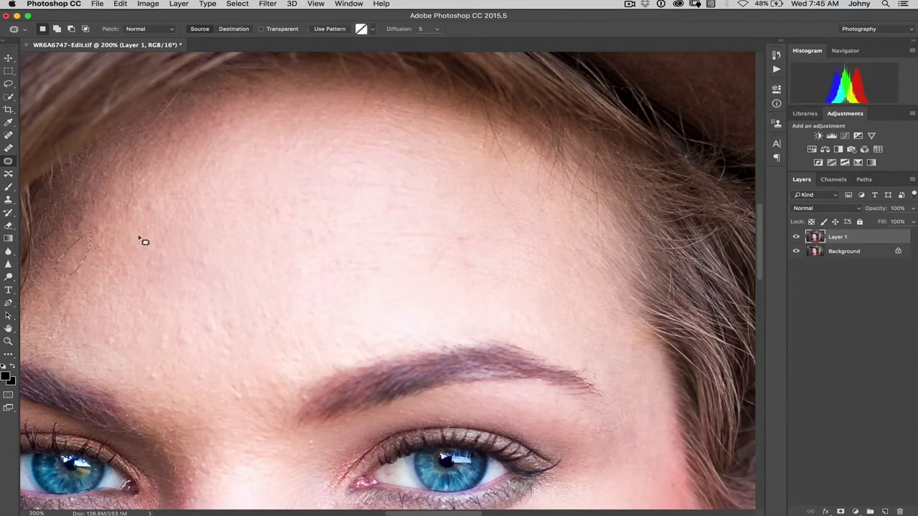
left_click_drag(154, 233, 316, 160)
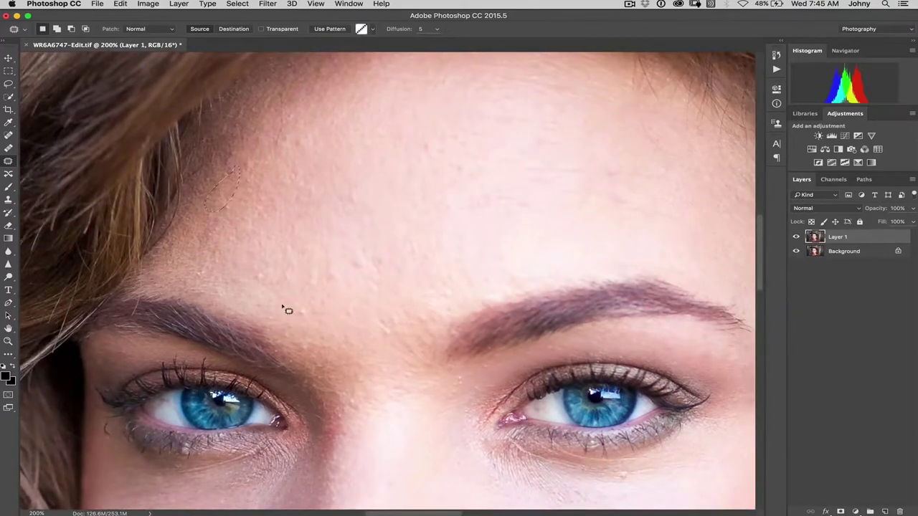
left_click_drag(294, 307, 303, 312)
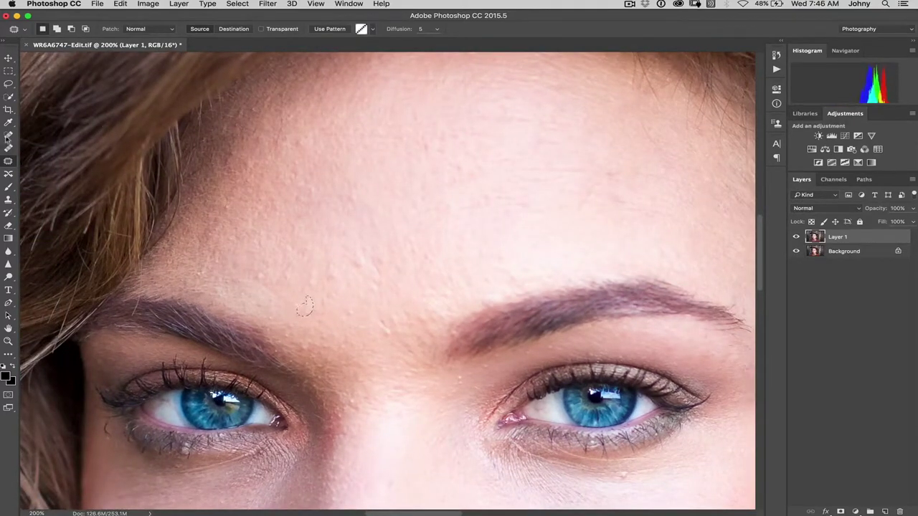
left_click(8, 149)
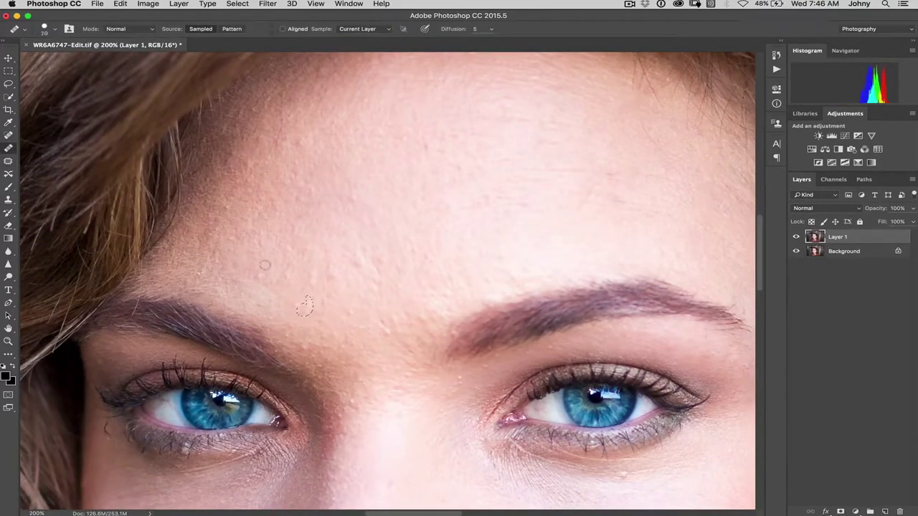
key("bracketright")
key("bracketright")
key("bracketright")
left_click(285, 274)
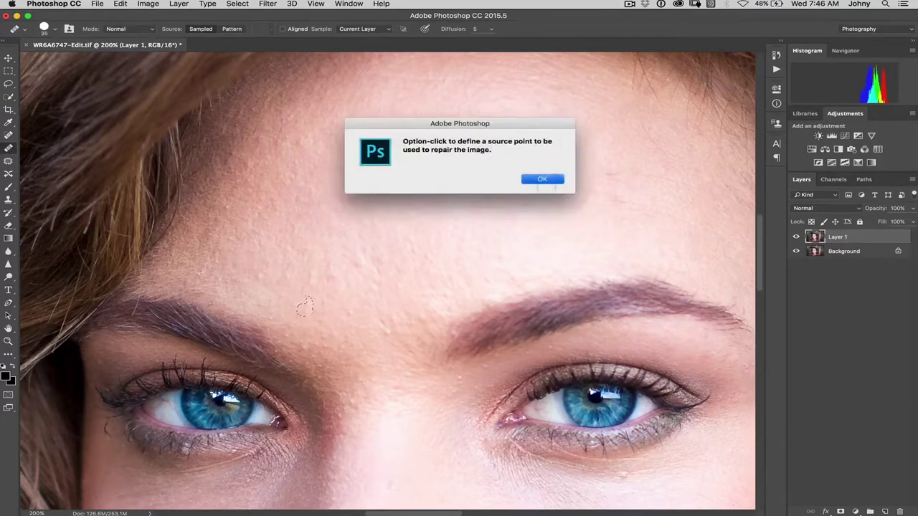
left_click(551, 181)
Clear the patch selection and heal the marks under her left eye and on the upper cheek with the Spot Healing Brush.
left_click(9, 134)
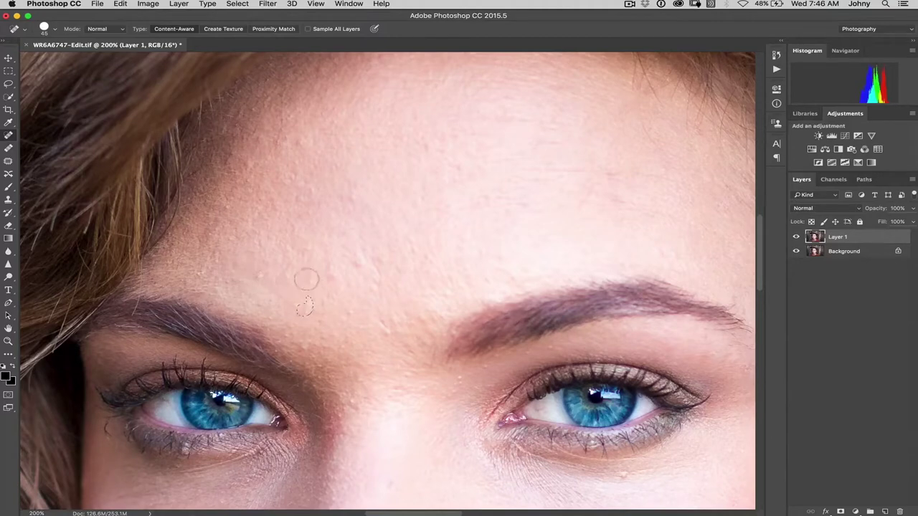
left_click(260, 278)
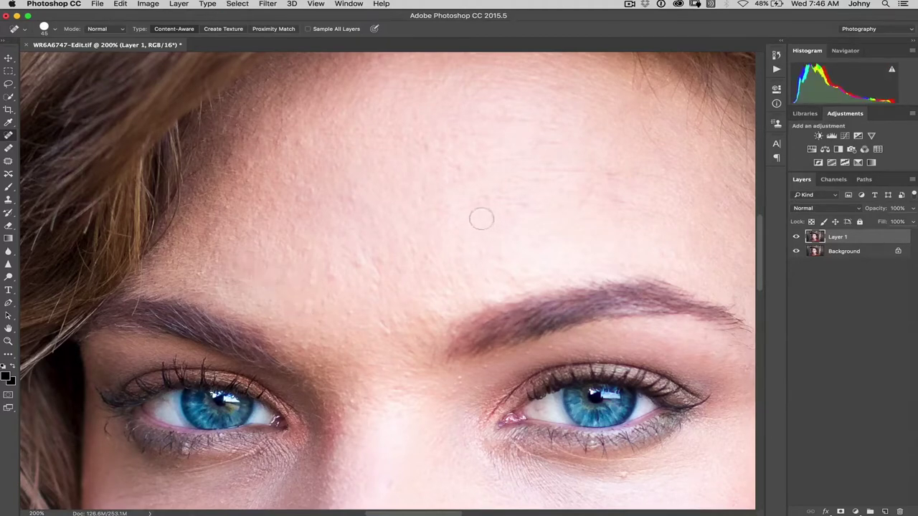
left_click_drag(393, 197, 393, 179)
scroll(393, 178, "down", 10)
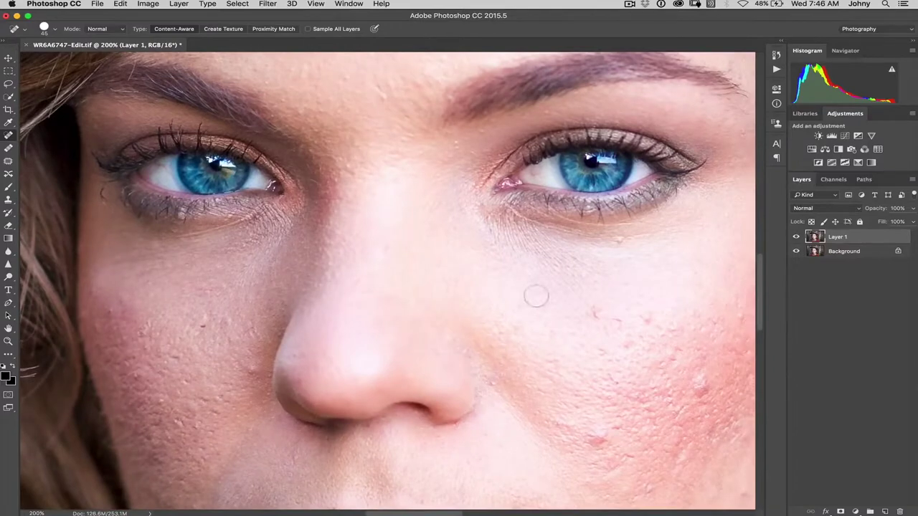
left_click(621, 241)
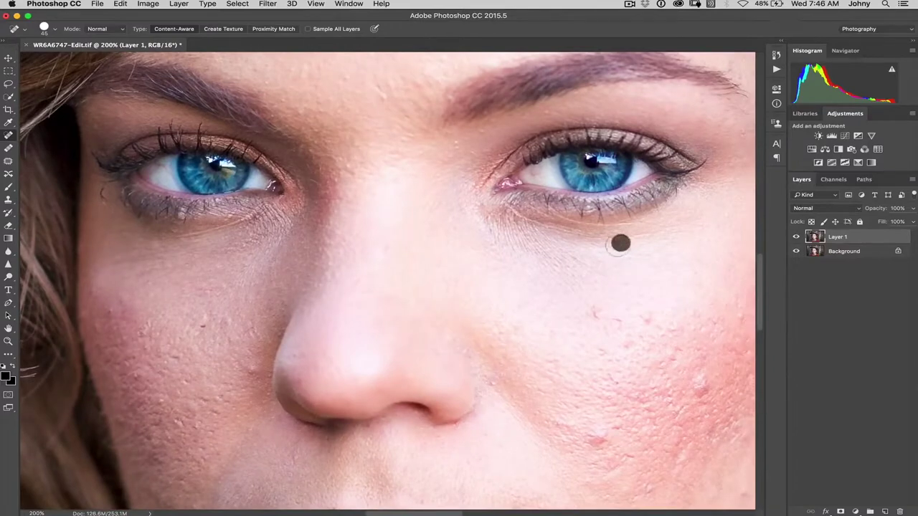
left_click_drag(591, 313, 600, 324)
left_click(610, 317)
left_click(650, 316)
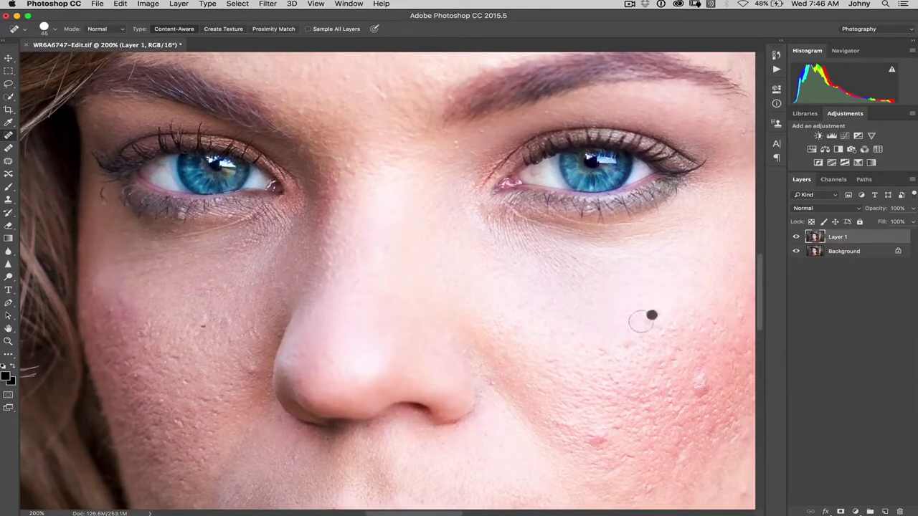
Heal the spot between the eyebrows and the fine lines on the forehead above her left eyebrow.
left_click_drag(361, 247, 337, 469)
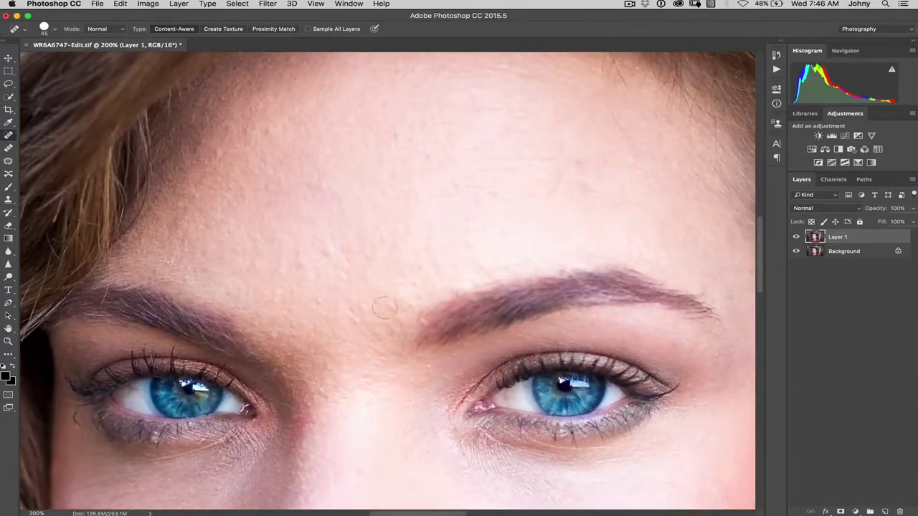
left_click(357, 319)
left_click_drag(445, 203, 334, 272)
left_click_drag(496, 215, 399, 214)
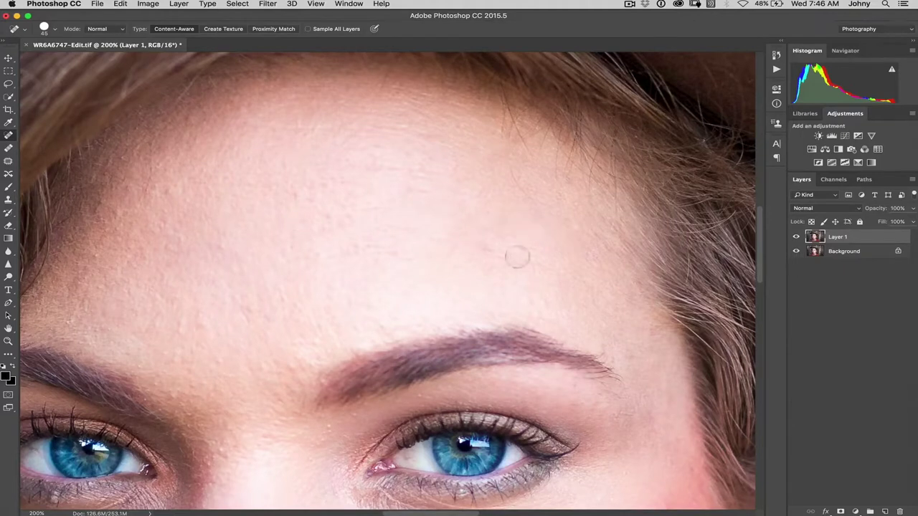
left_click_drag(518, 257, 439, 256)
Heal the single spots above her right eyebrow, beside the bridge of the nose and on her left eyelid.
left_click(198, 318)
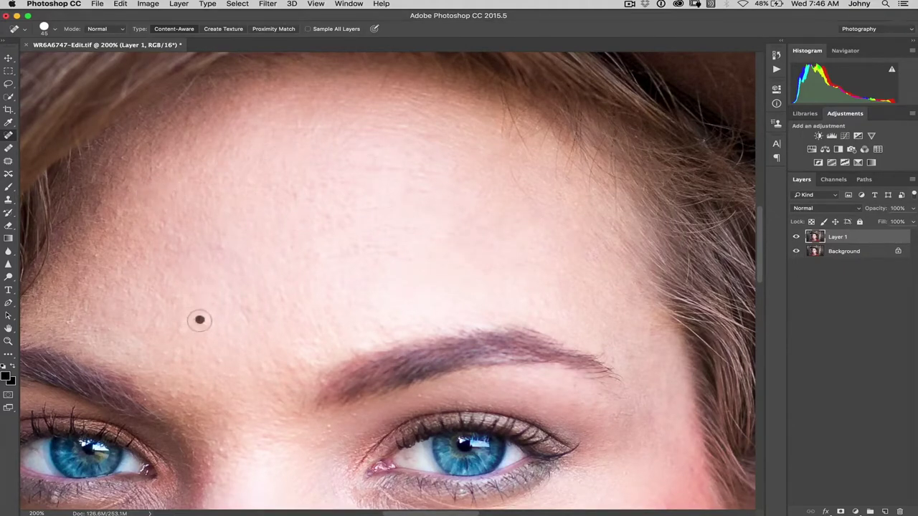
left_click(212, 361)
left_click(330, 432)
left_click(422, 396)
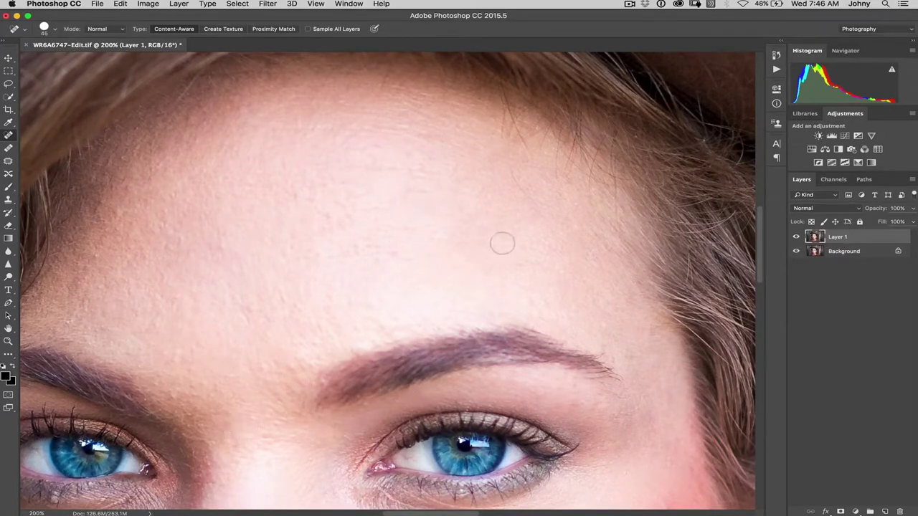
Heal the horizontal fine lines and small spots across the middle of the forehead.
left_click(431, 256)
left_click_drag(394, 254, 358, 254)
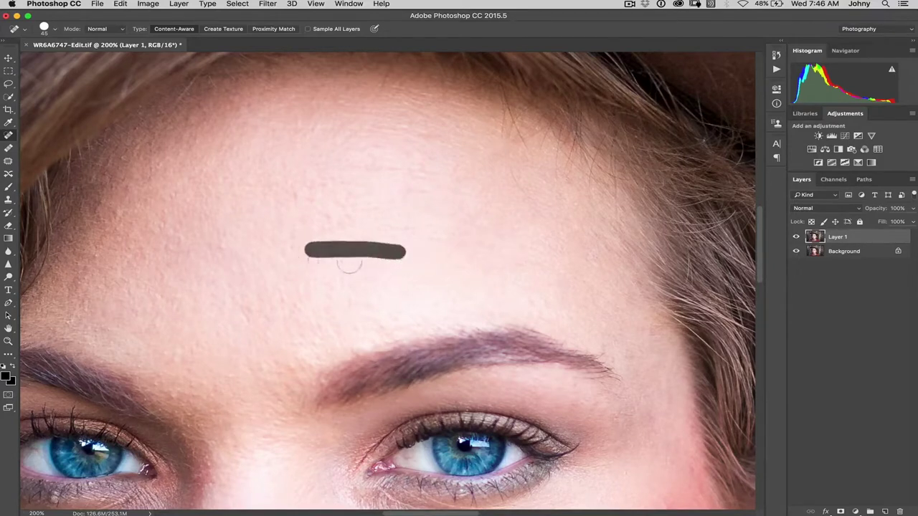
left_click_drag(432, 166, 365, 166)
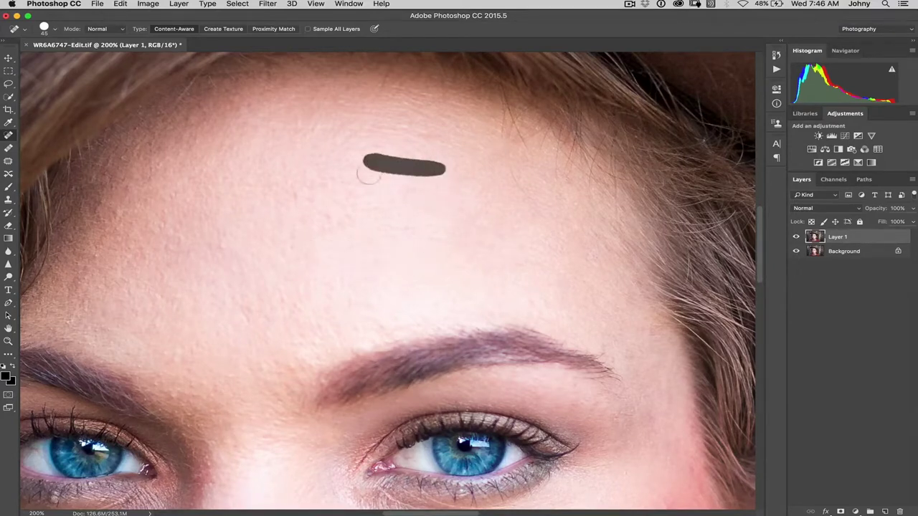
left_click(426, 194)
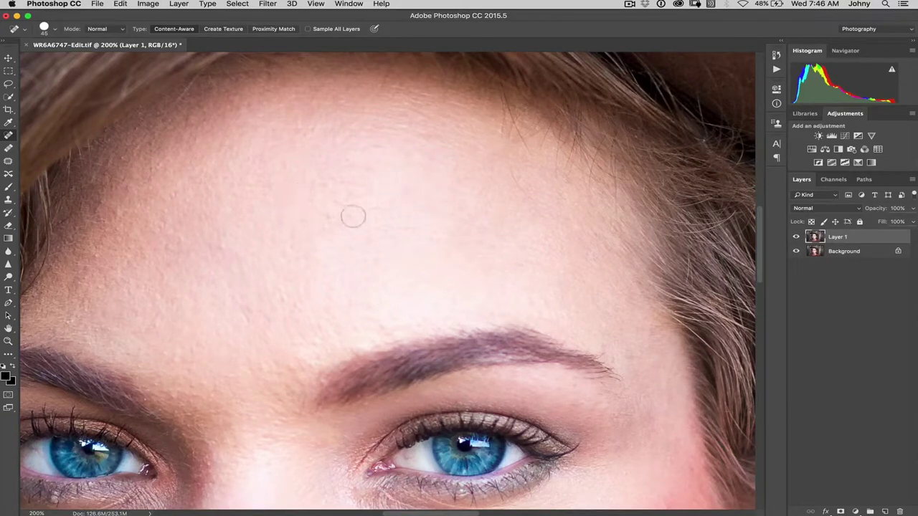
left_click(324, 209)
left_click_drag(358, 231, 322, 239)
Heal the stray hairs at the outer end of her left eyebrow and the bumps on the forehead's shaded side.
left_click(600, 351)
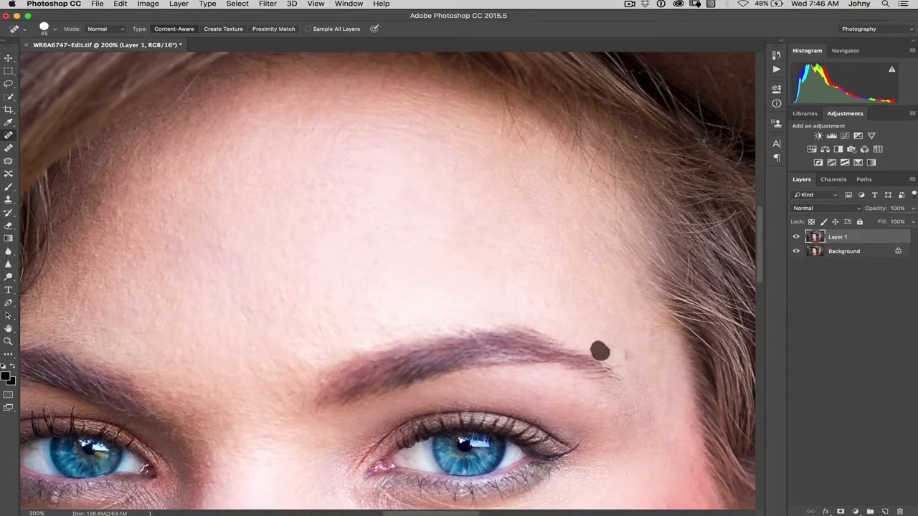
left_click_drag(599, 350, 629, 359)
left_click(224, 249)
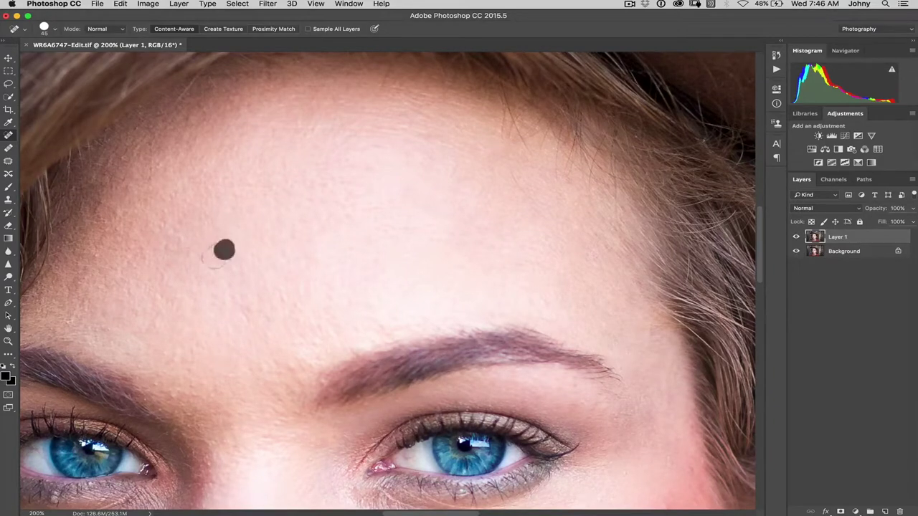
left_click(92, 260)
right_click(94, 258)
key("Escape")
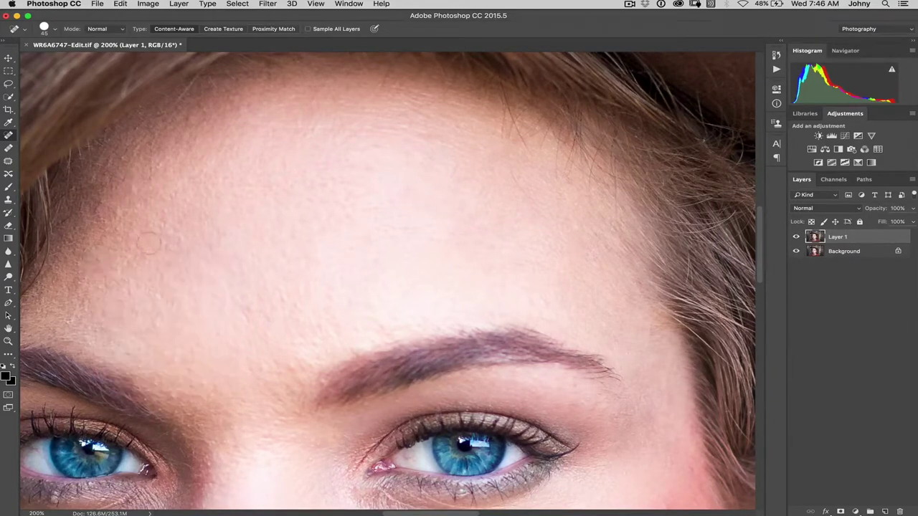
left_click(124, 210)
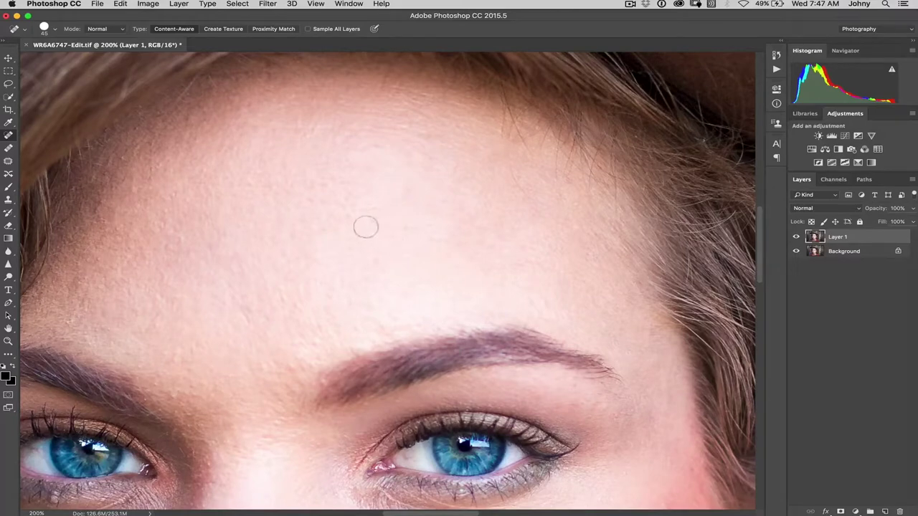
Reduce the Spot Healing Brush to 20 px and heal the marks in the inner white of her left eye.
scroll(372, 162, "down", 3)
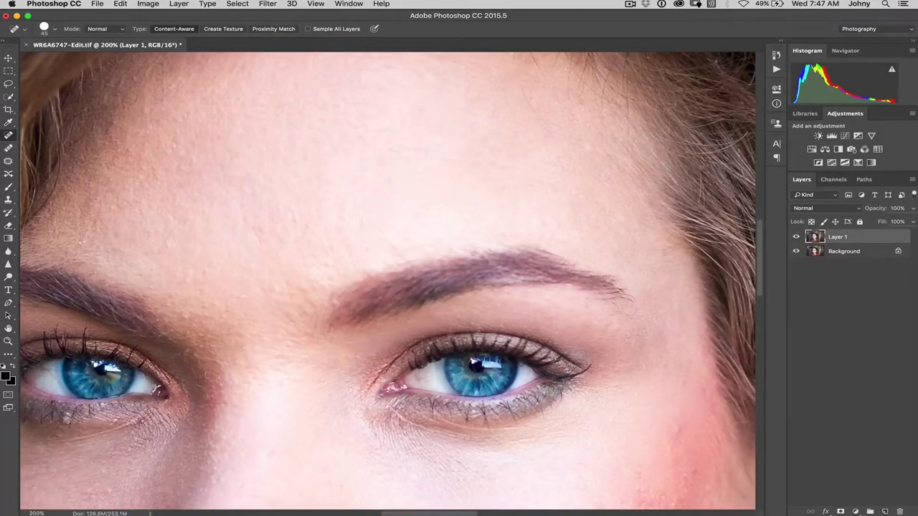
key("bracketleft")
key("bracketleft")
key("bracketleft")
key("bracketleft")
key("bracketright")
mouse_move(426, 381)
left_mouse_down()
mouse_move(423, 373)
mouse_move(412, 377)
left_mouse_up()
left_click_drag(437, 390, 420, 387)
left_click(448, 364)
Enlarge her left eye to 400% and heal the remaining mark in the white beside the iris.
key("super+equal")
key("super+equal")
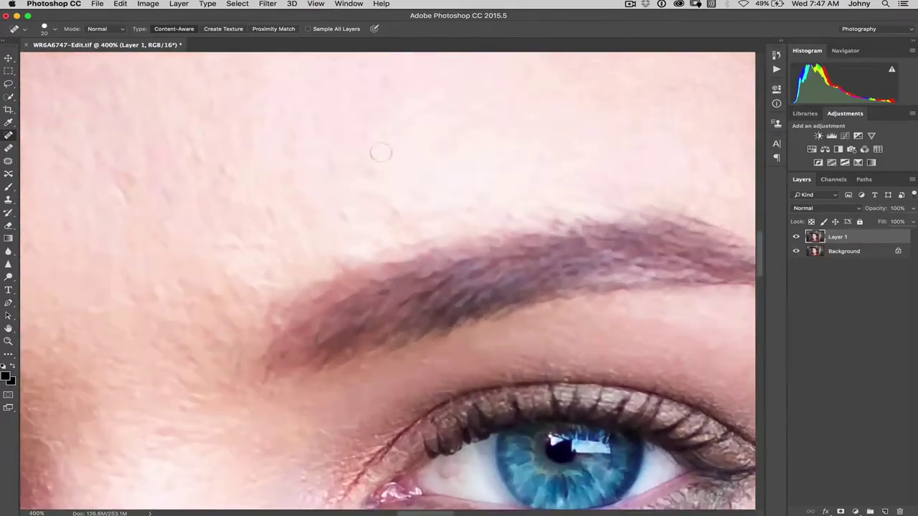
left_click_drag(435, 352, 421, 185)
mouse_move(436, 295)
left_mouse_down()
mouse_move(425, 286)
mouse_move(434, 293)
left_mouse_up()
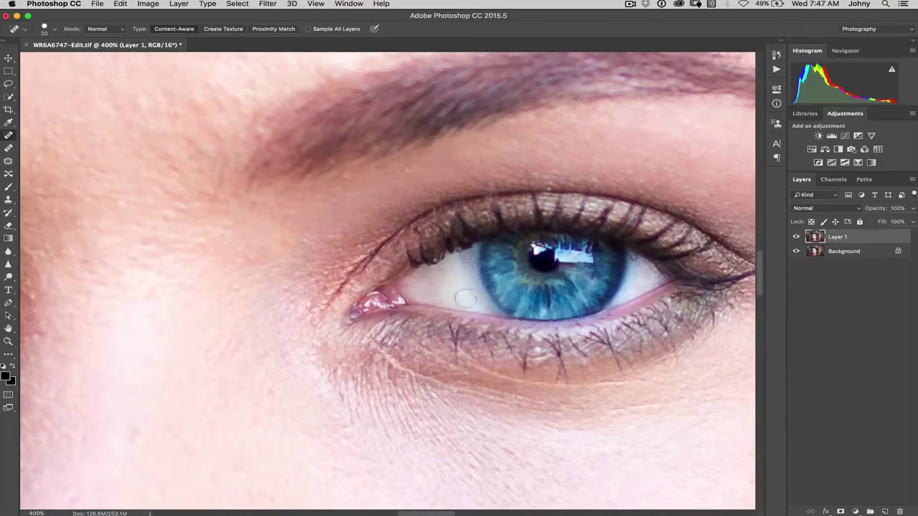
Examine the whole portrait at 50%, and inspect the left eye, cheek and jawline at 300% for remaining blemishes.
key("super+1")
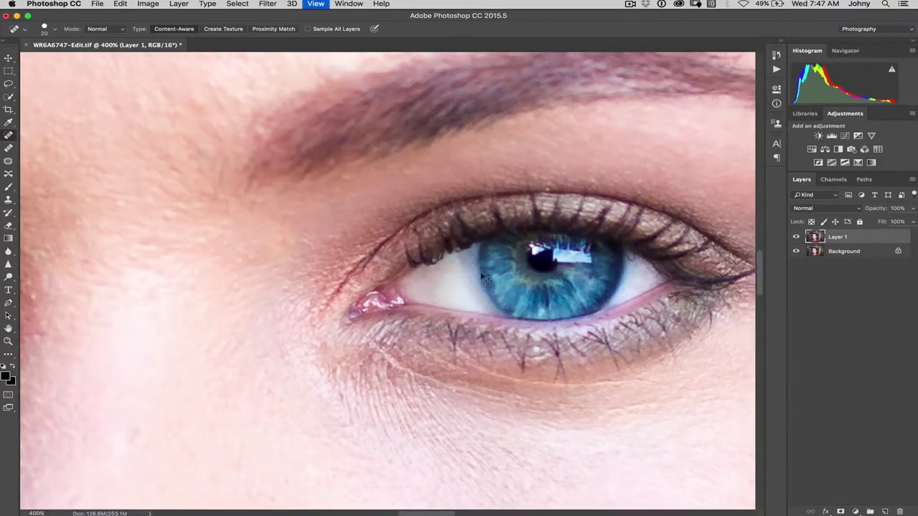
key("super+minus")
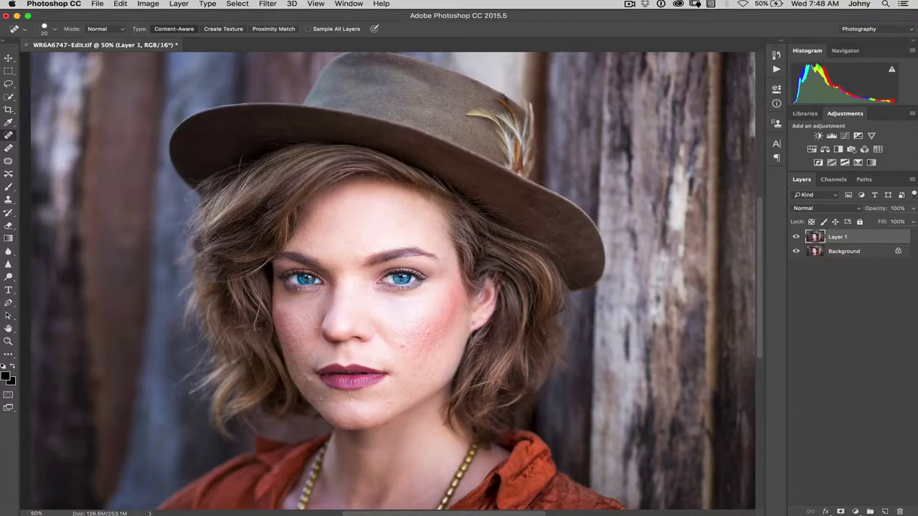
key("super+equal")
key("super+equal")
key("super+equal")
key("super+equal")
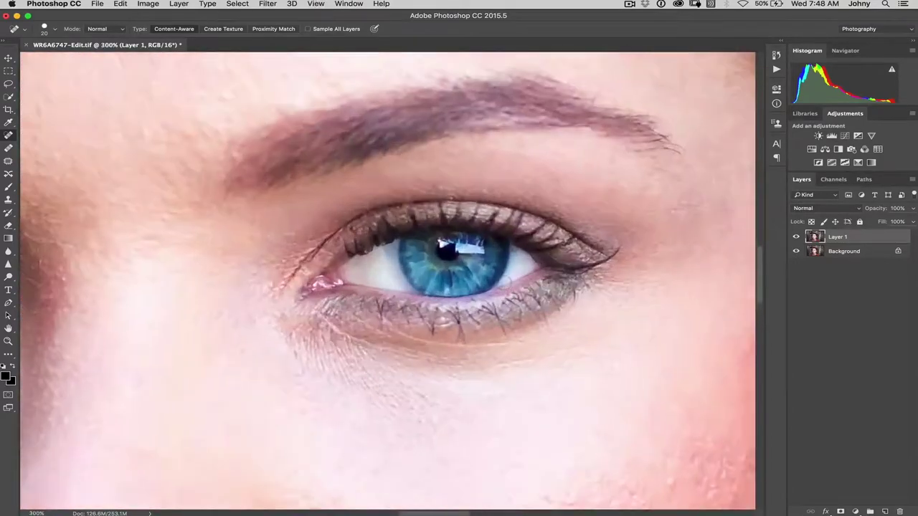
mouse_move(567, 232)
left_mouse_down()
mouse_move(373, 301)
mouse_move(215, 143)
mouse_move(344, 123)
mouse_move(458, 135)
left_mouse_up()
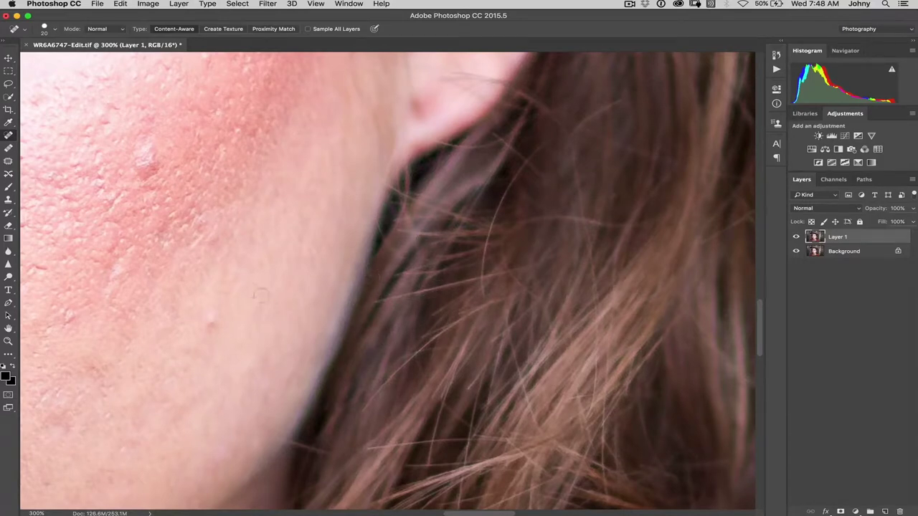
left_click_drag(319, 295, 416, 317)
left_click_drag(290, 205, 530, 445)
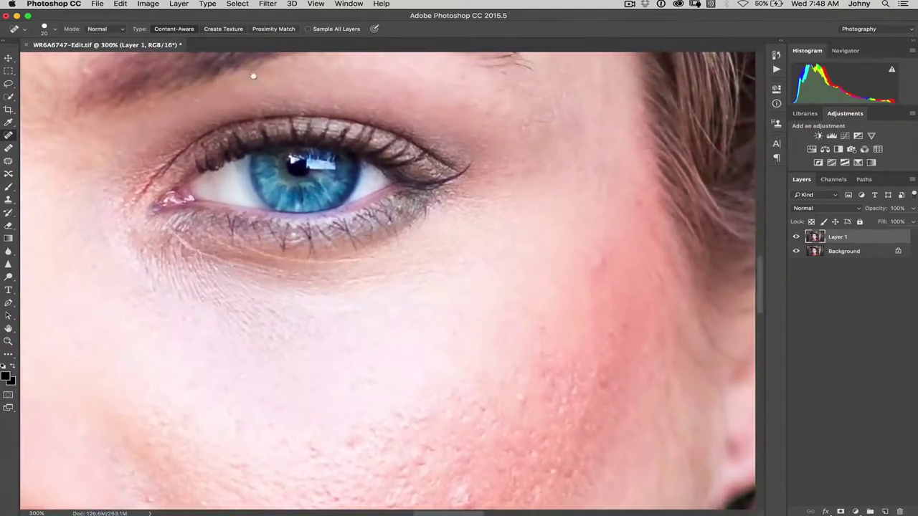
Compare the forehead at 200% with and without the retouched Layer 1.
left_click_drag(251, 72, 514, 376)
left_click_drag(404, 221, 488, 251)
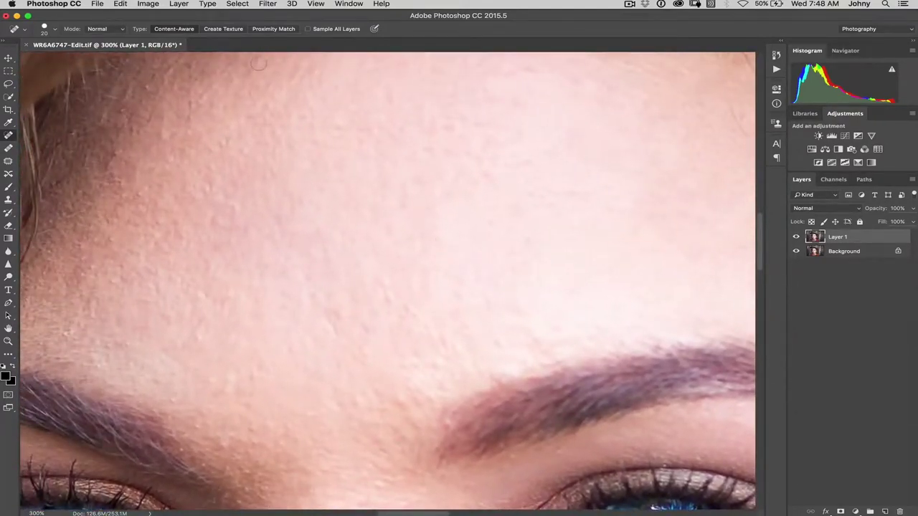
key("super+minus")
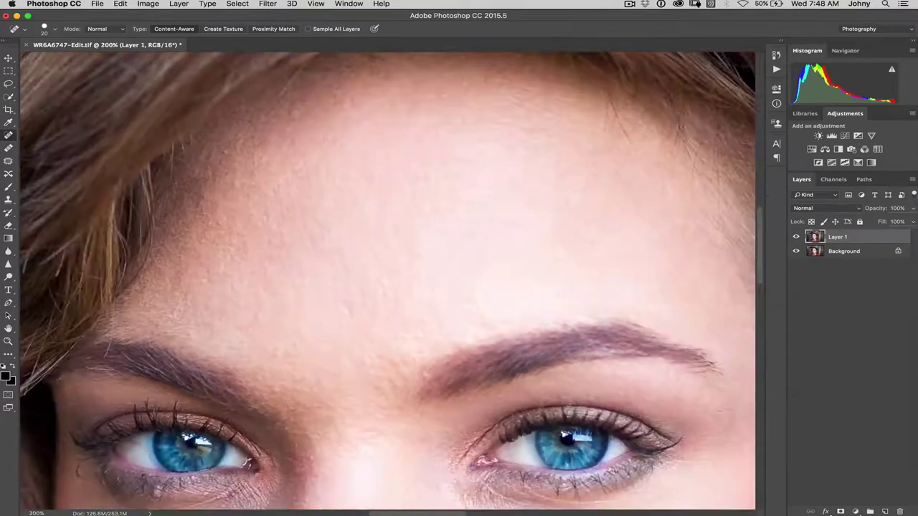
left_click(796, 236)
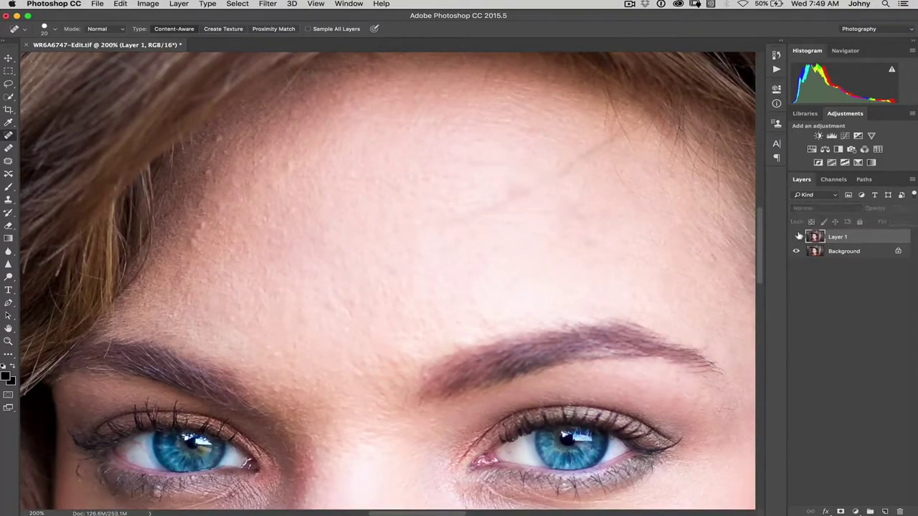
left_click(796, 237)
left_click(796, 237)
left_click(796, 237)
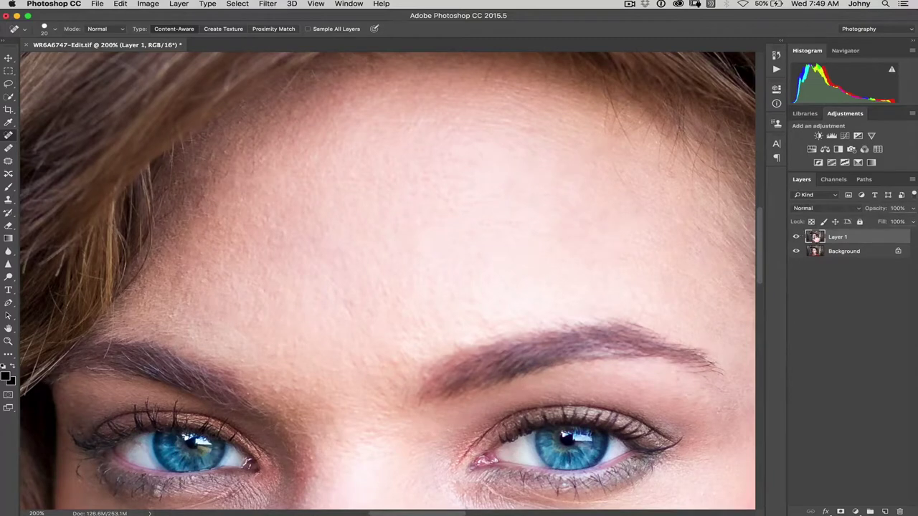
Try Layer 1 at 64% opacity, compare the forehead with the original, and restore the layer's opacity to 100%.
left_click_drag(877, 207, 869, 207)
left_click(796, 237)
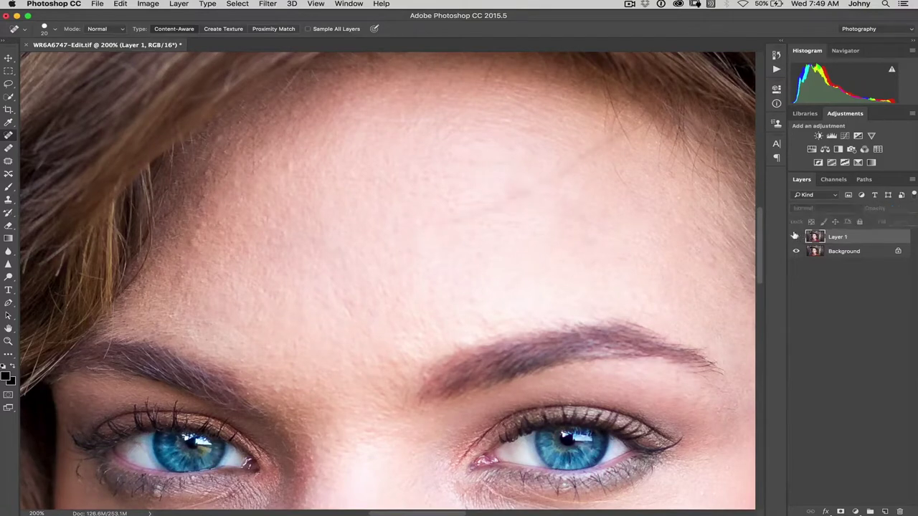
left_click(796, 237)
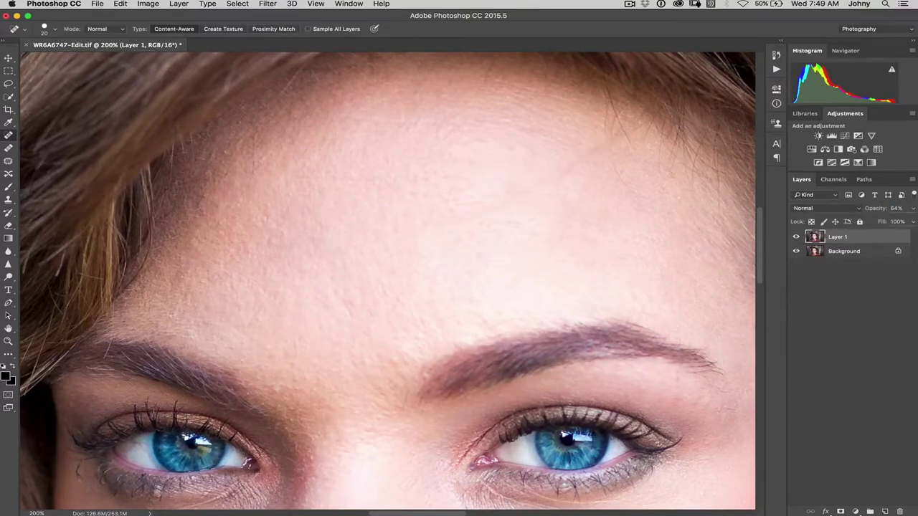
left_click_drag(873, 207, 897, 209)
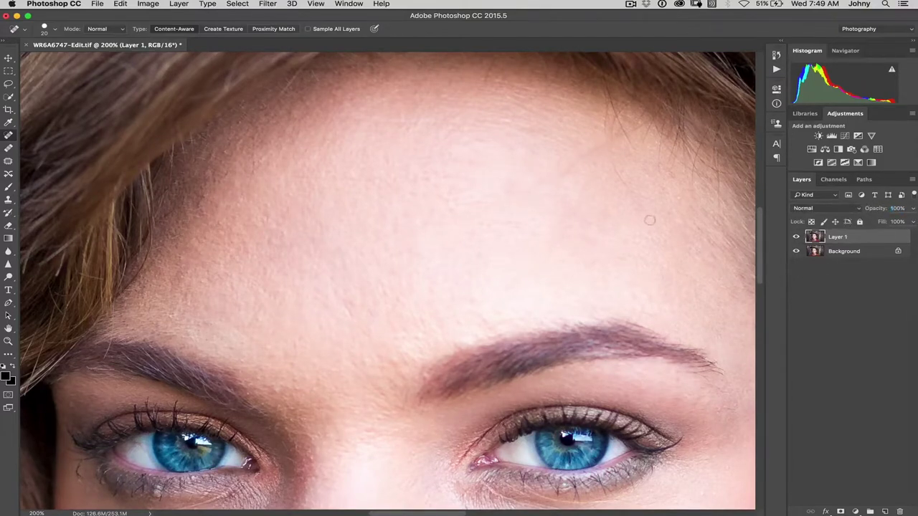
Compare the face at 100% and the wider portrait at 50% with Layer 1 hidden and shown.
left_click(612, 162)
key("super+minus")
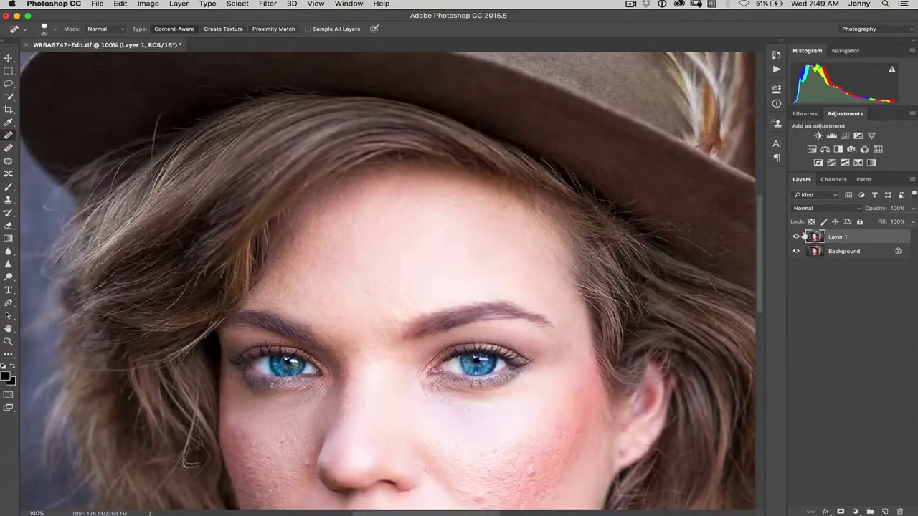
left_click(795, 236)
left_click(796, 236)
key("super+minus")
key("super+minus")
key("super+minus")
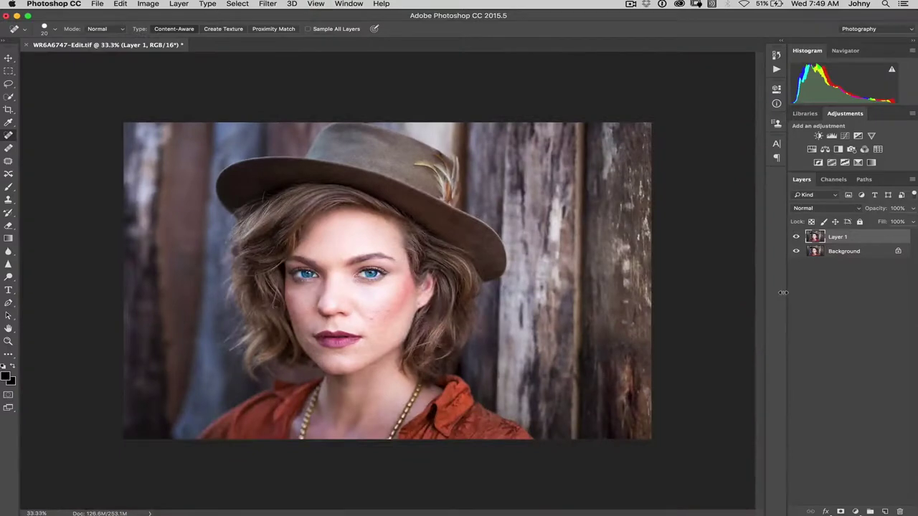
key("super+plus")
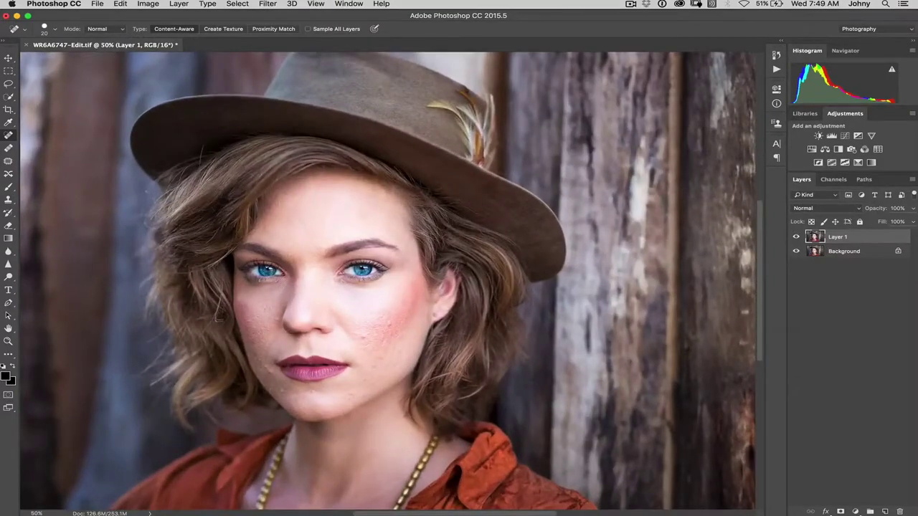
left_click(796, 237)
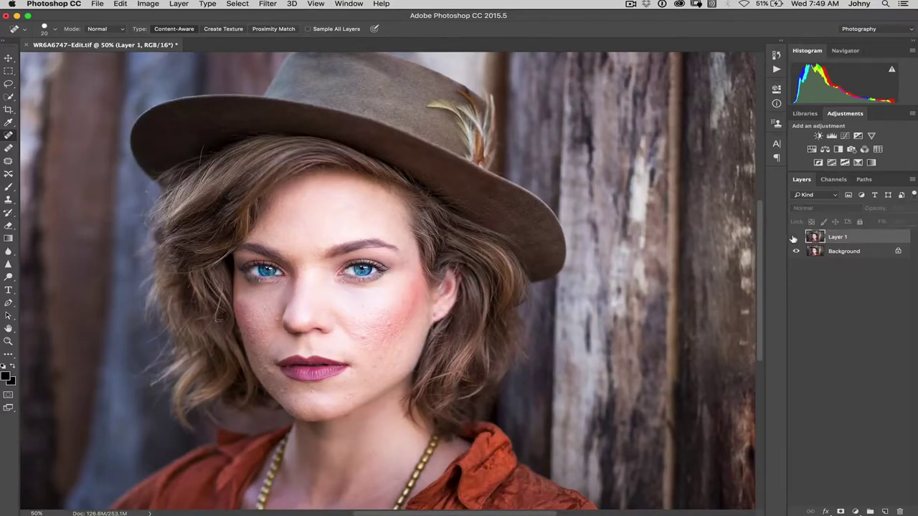
left_click(795, 237)
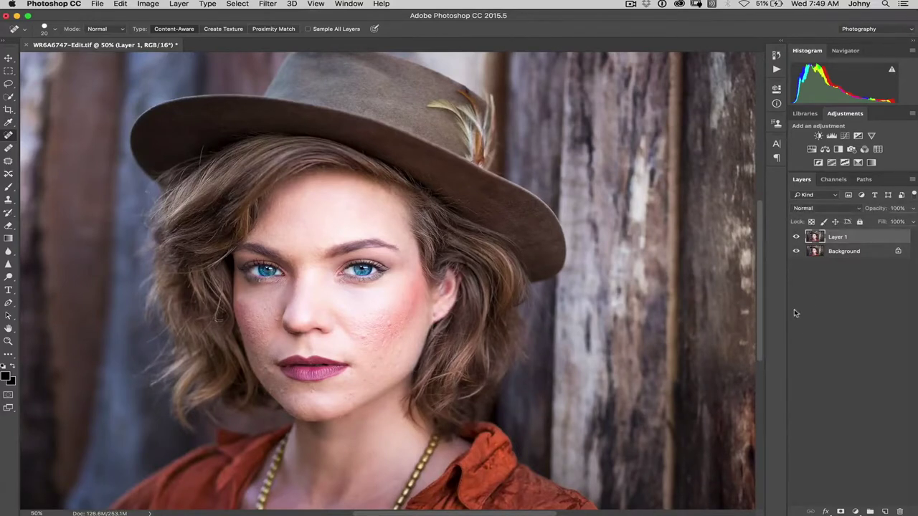